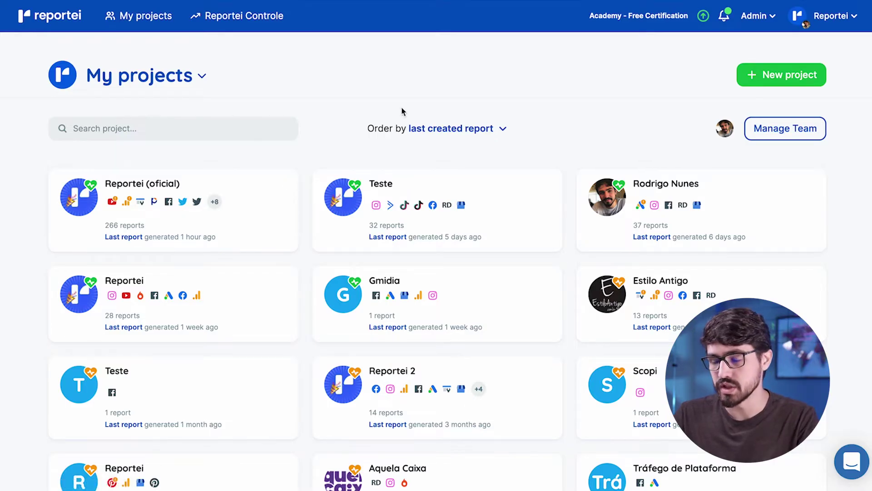
- Start a new project from the My projects page
click(761, 81)
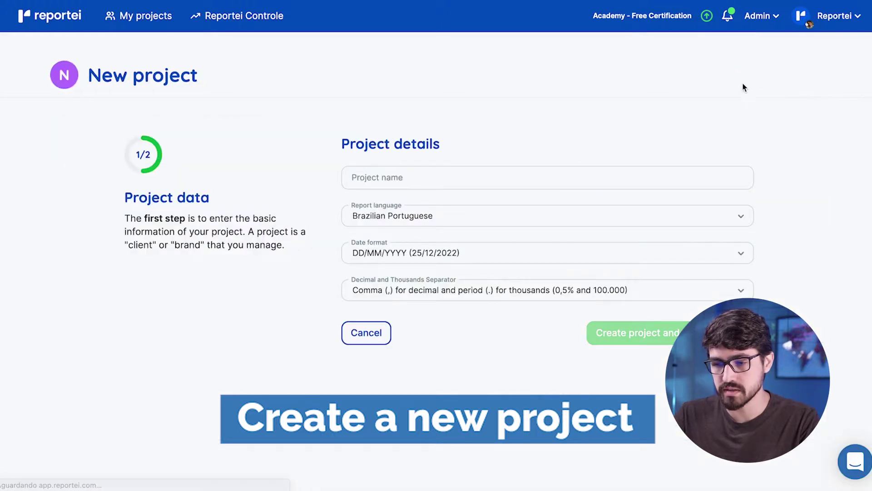
- Name the new project 'Reportei'
click(514, 171)
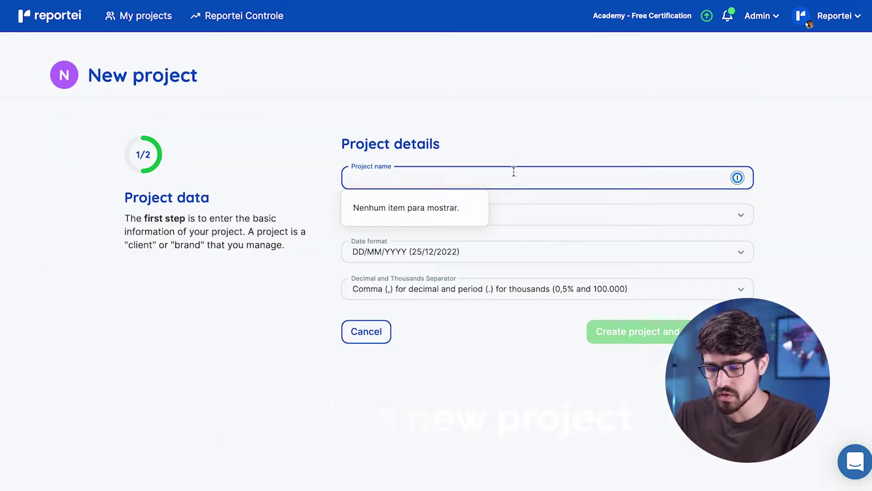
text(Reportei)
click(576, 128)
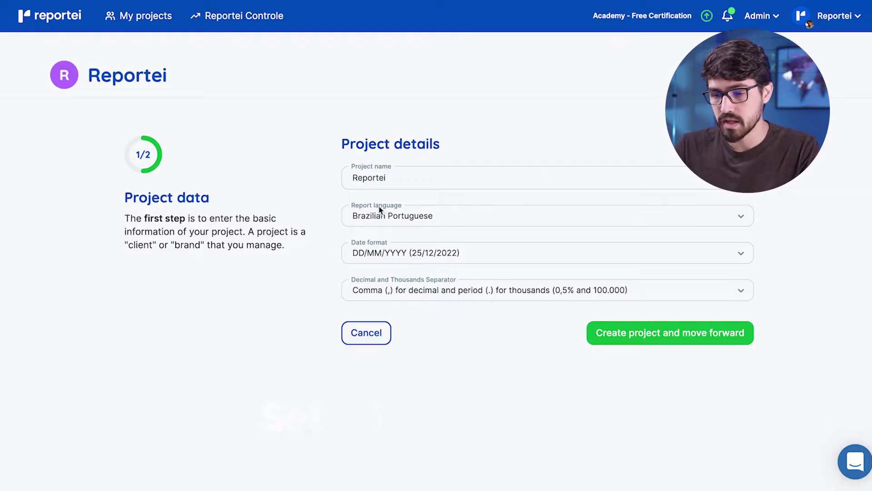
- Choose English, MM/DD/YYYY dates, period decimals with comma thousands, and create the project
click(442, 215)
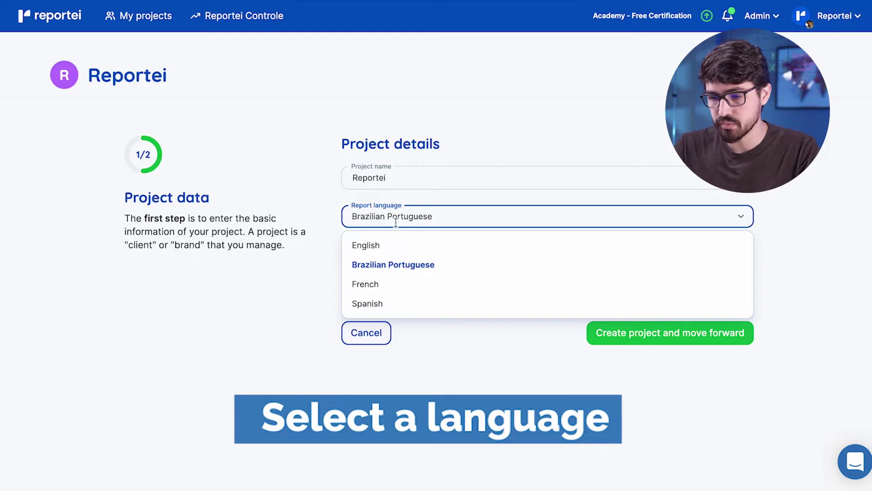
click(383, 246)
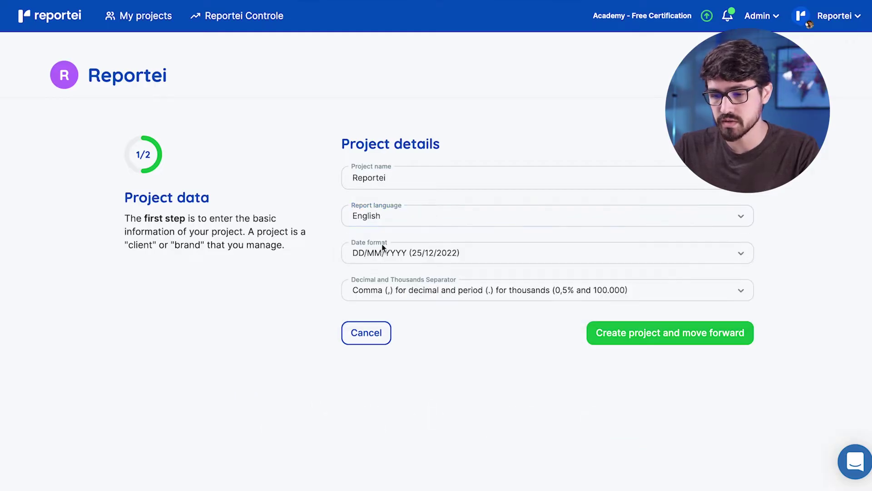
click(391, 252)
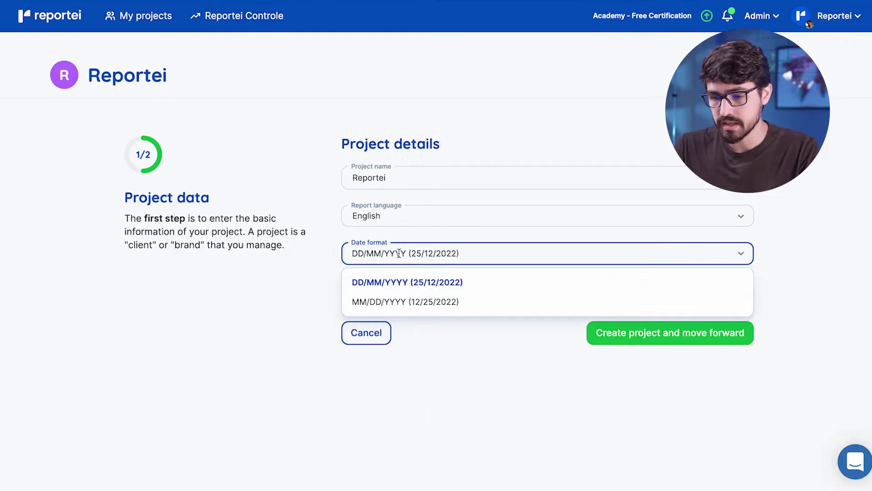
click(398, 302)
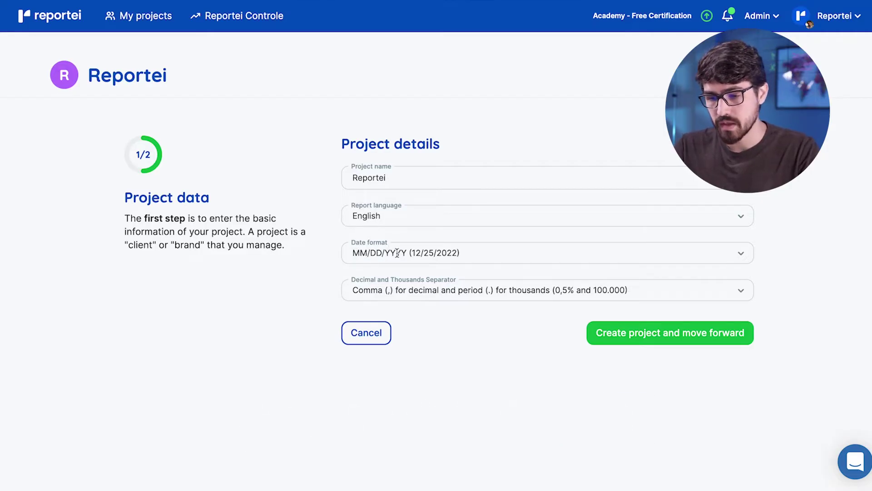
click(446, 293)
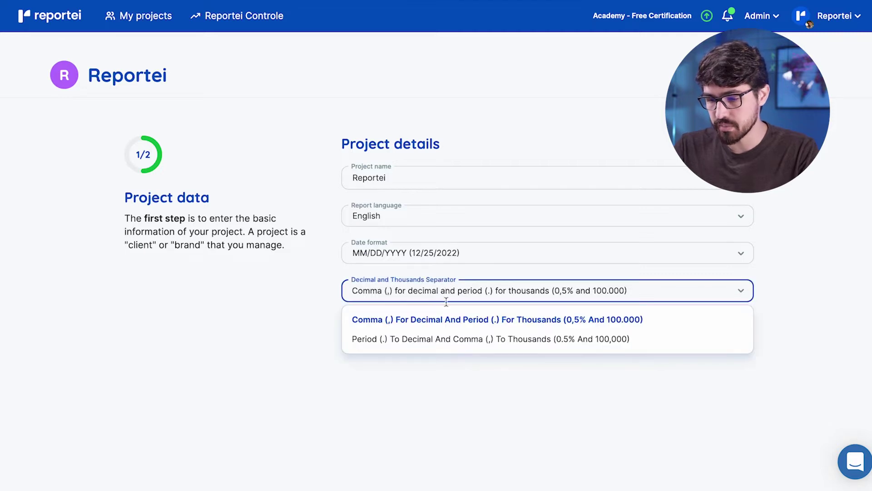
click(444, 344)
click(640, 344)
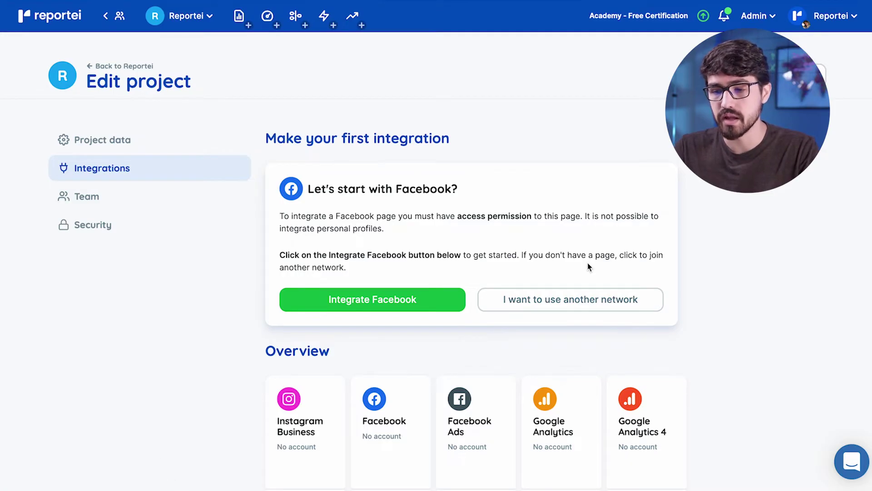
- Scroll through the Overview integration cards and back up to the Facebook box
scroll(587, 262, down, 4)
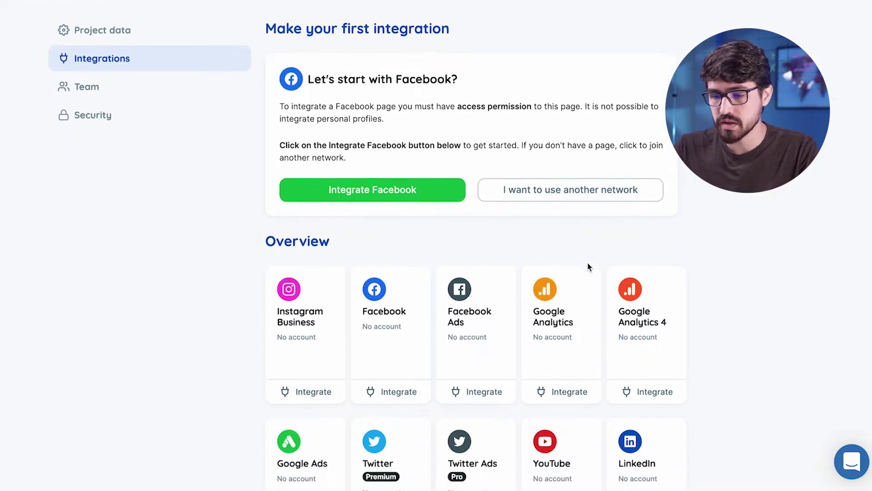
scroll(588, 268, down, 2)
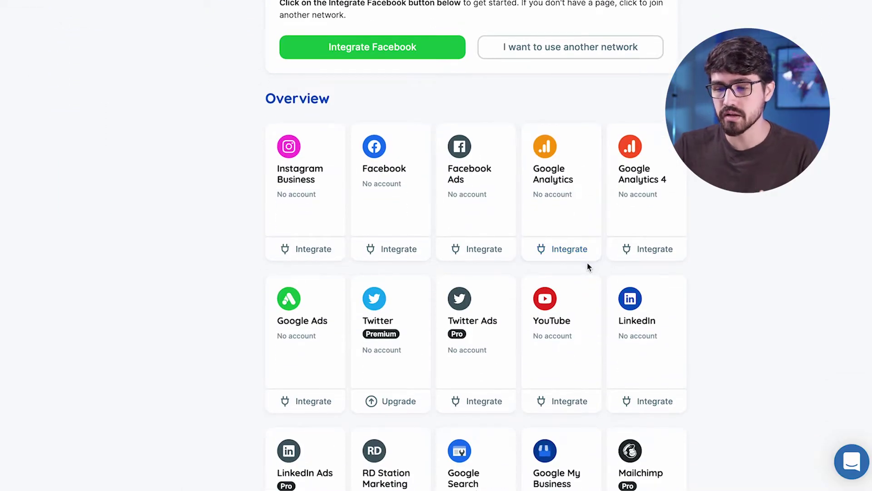
scroll(587, 267, down, 2)
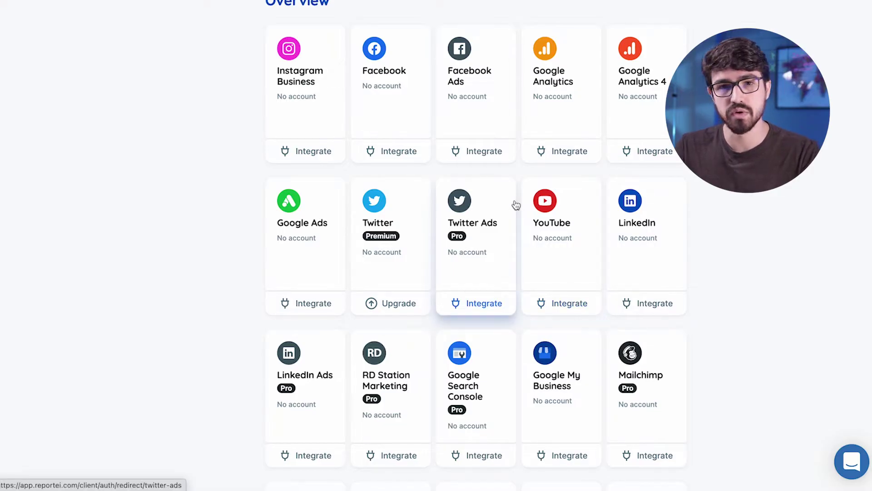
scroll(517, 205, down, 2)
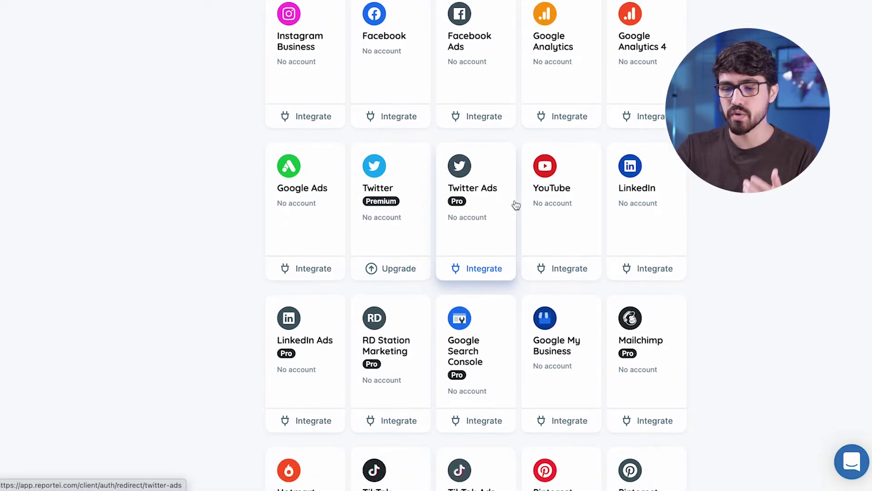
scroll(517, 206, down, 1)
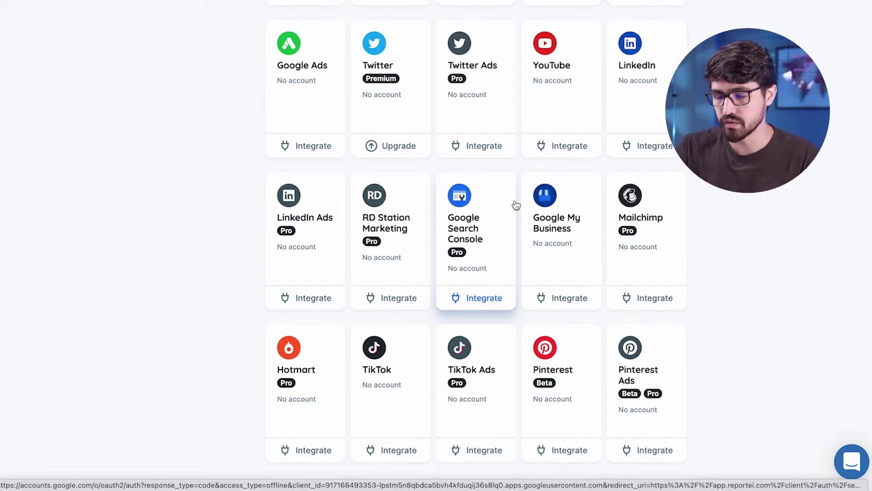
scroll(516, 205, up, 3)
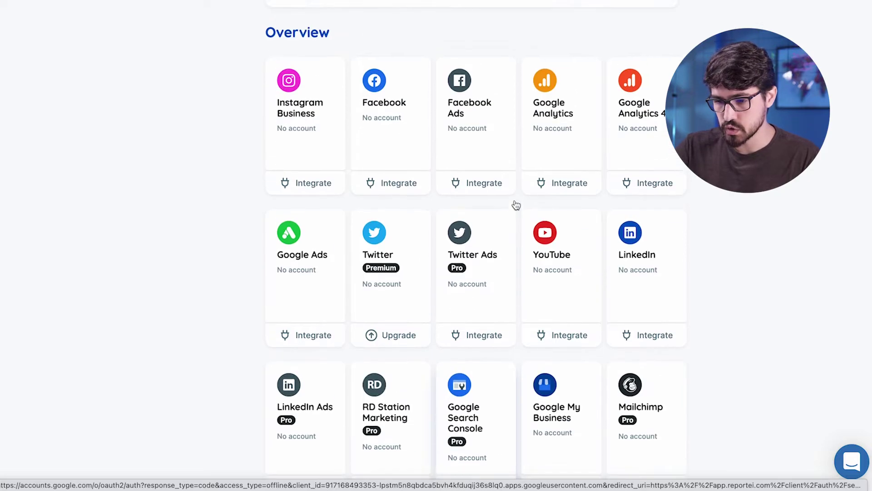
scroll(387, 194, up, 4)
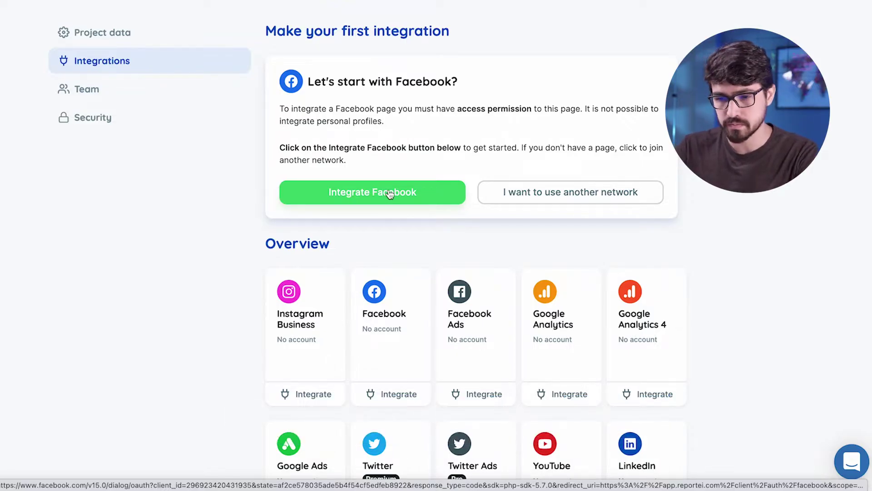
- Begin the Facebook integration and re-enter the Facebook account password to confirm access
click(390, 194)
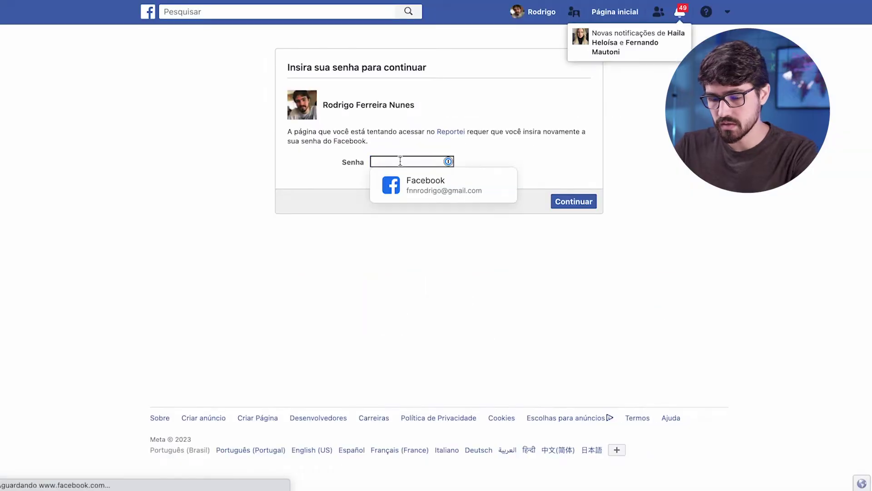
text(•••••••)
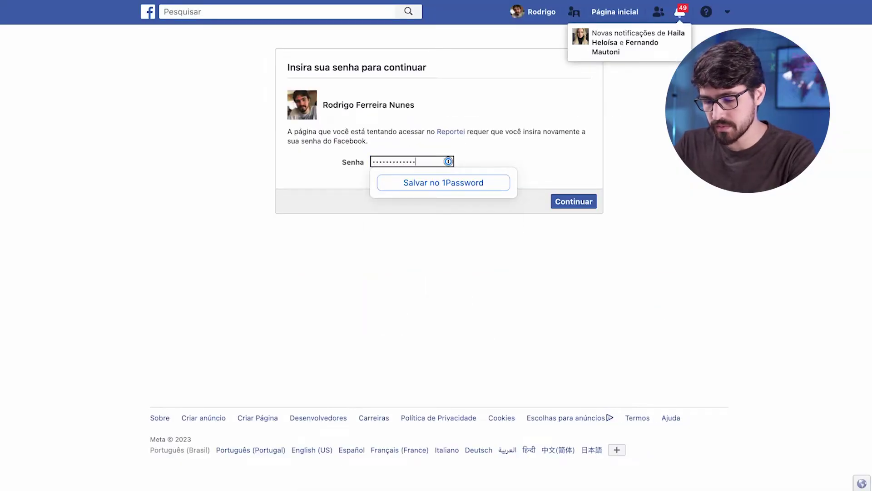
key(super+a)
text(••)
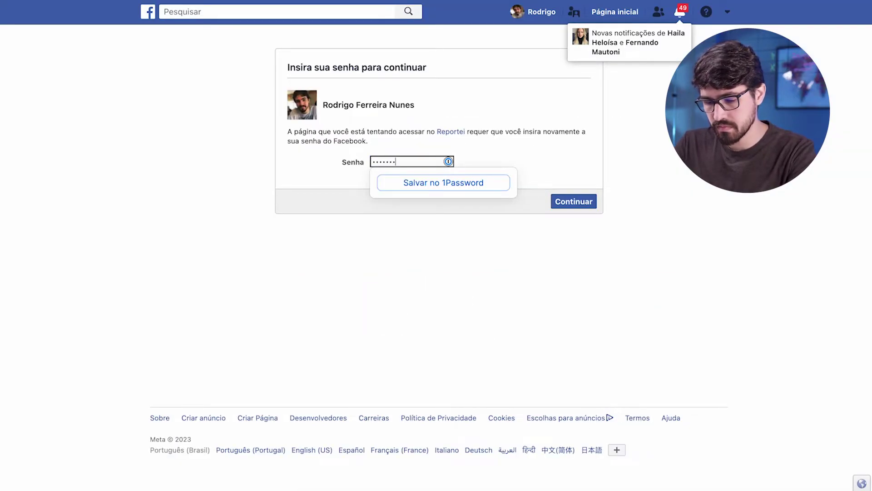
text(•••••••••••••)
key(Return)
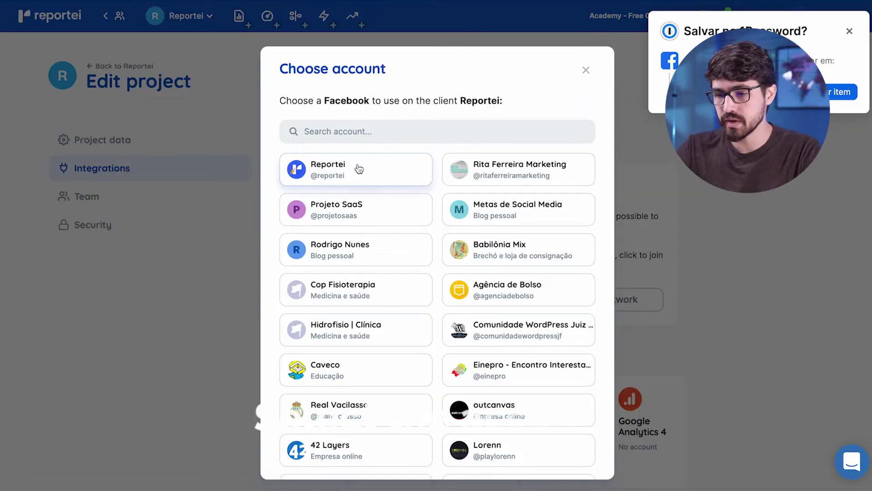
- Link the Reportei Facebook page and its Instagram Business account to the project
click(848, 32)
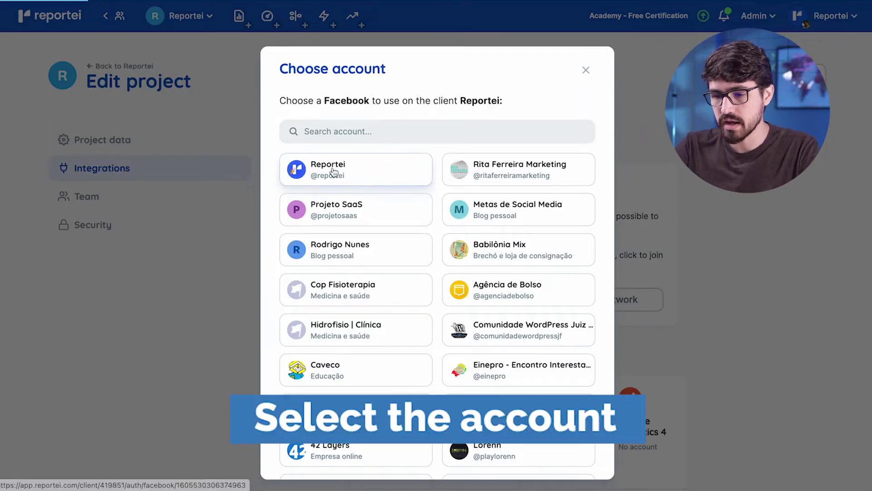
click(381, 170)
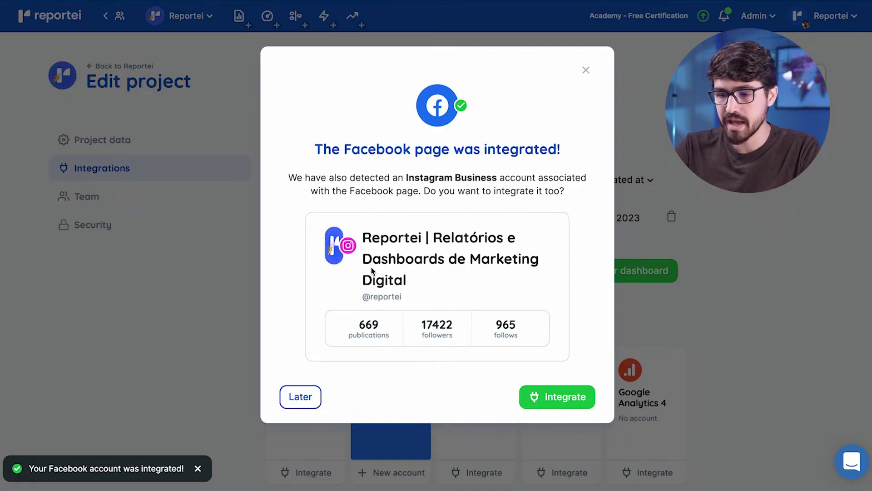
click(566, 398)
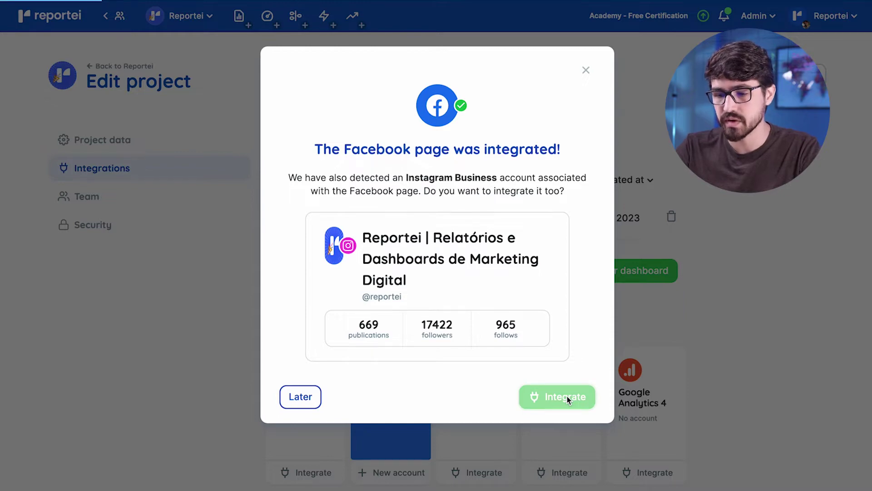
click(577, 271)
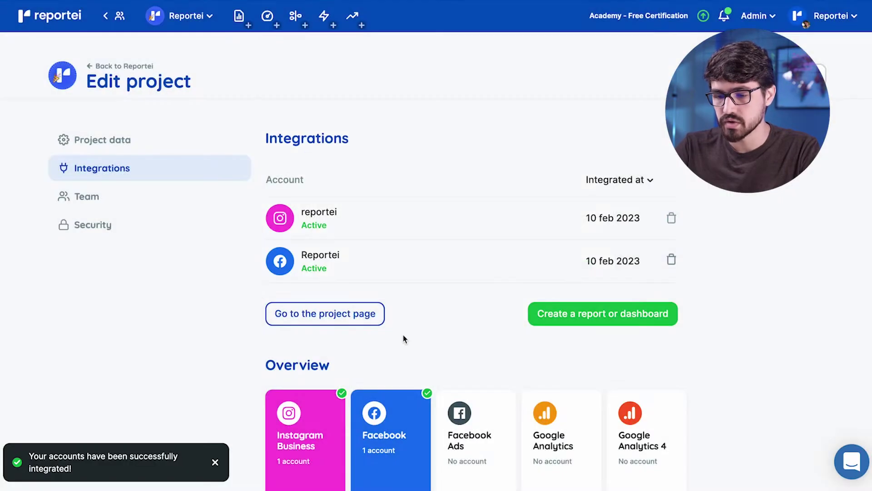
- Start integrating a Facebook Ads account from the integration cards
scroll(403, 337, down, 2)
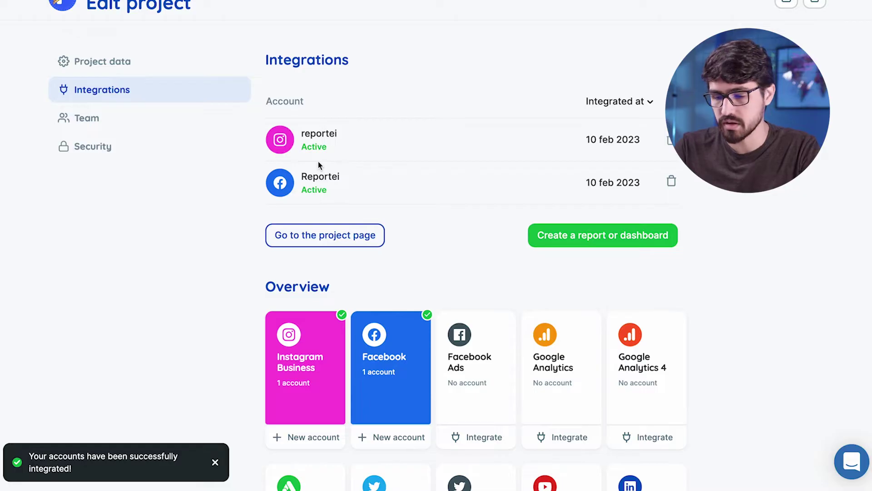
scroll(318, 162, down, 3)
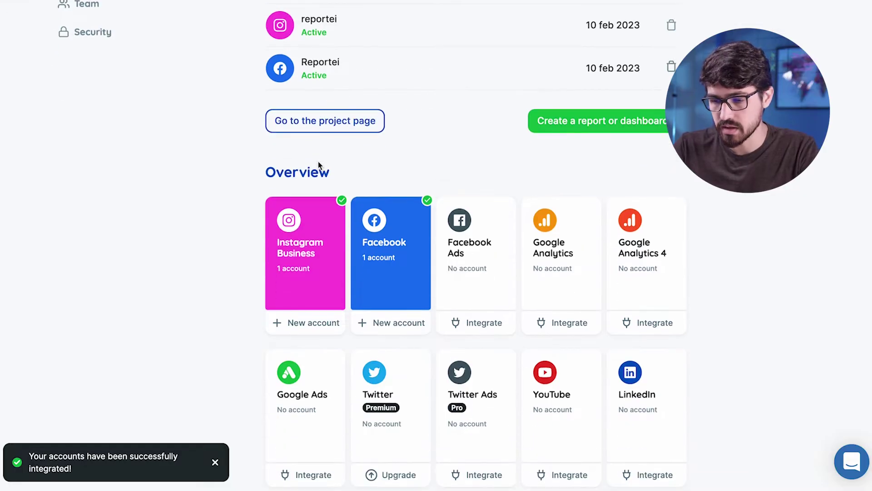
click(458, 321)
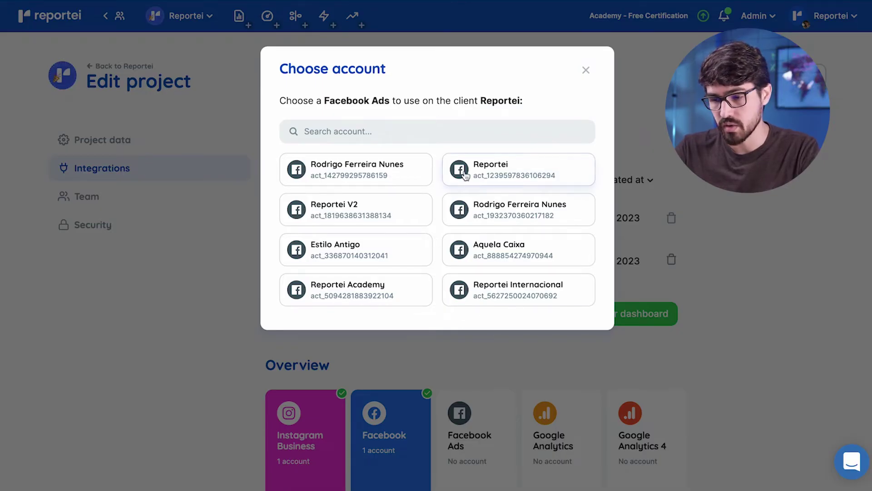
- Select the Reportei Facebook Ads account, then begin the Google Ads integration
click(500, 177)
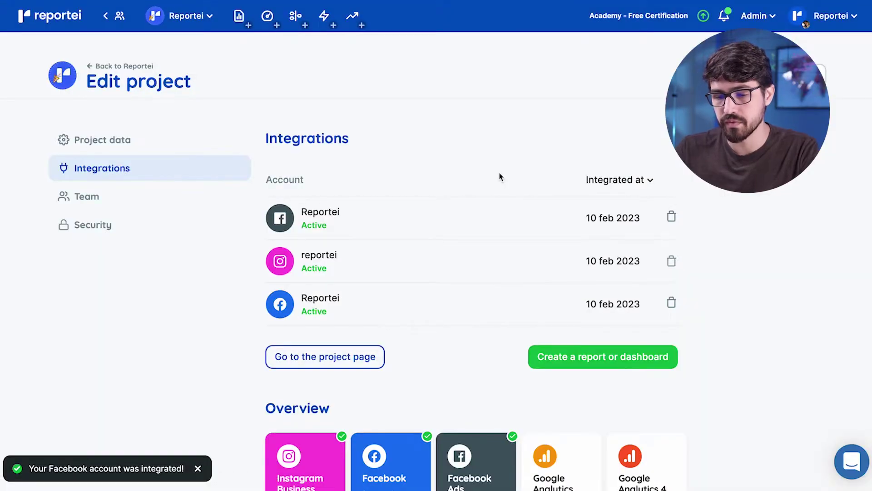
scroll(500, 178, down, 10)
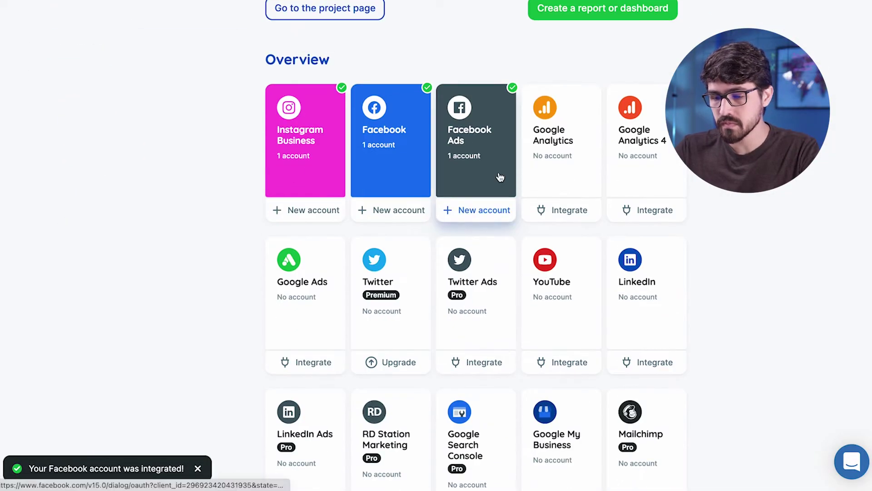
scroll(501, 177, down, 3)
scroll(499, 175, up, 5)
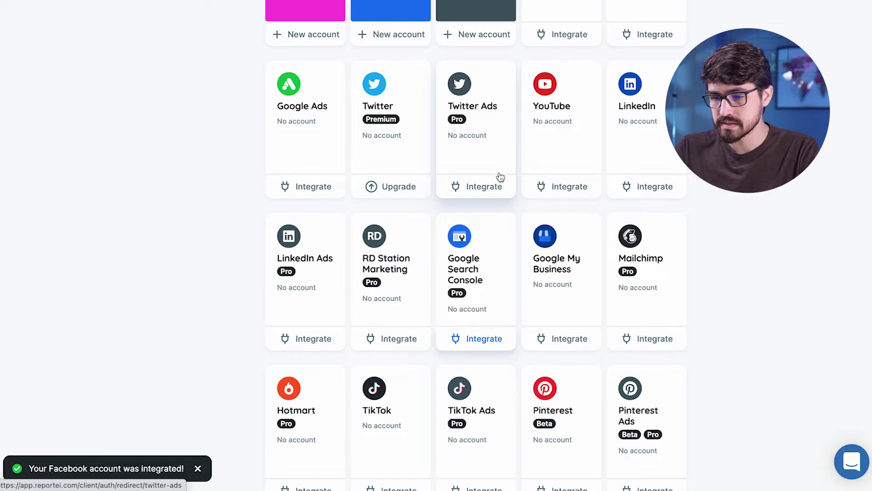
click(315, 183)
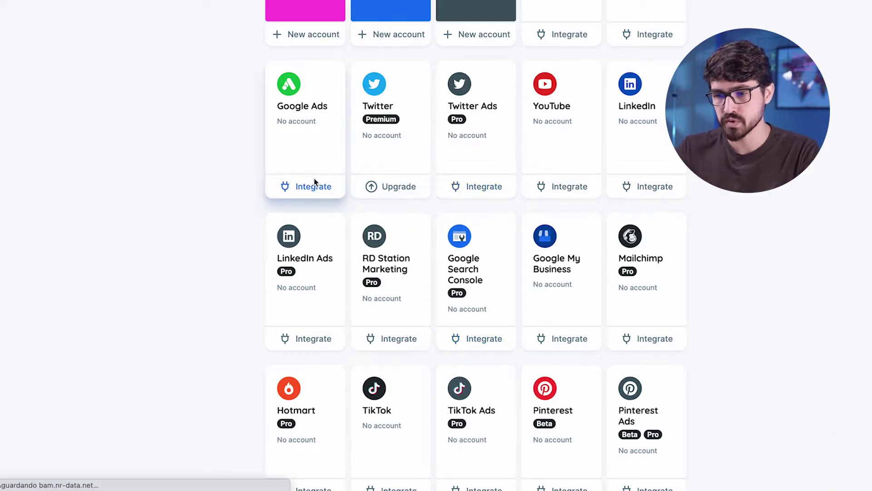
- Sign in with the second Google account and allow Reportei access to Google Ads
click(370, 279)
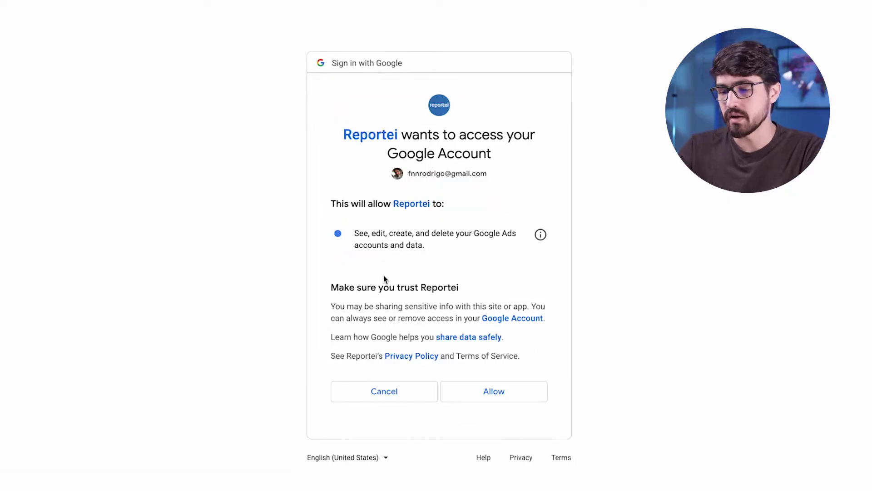
click(496, 394)
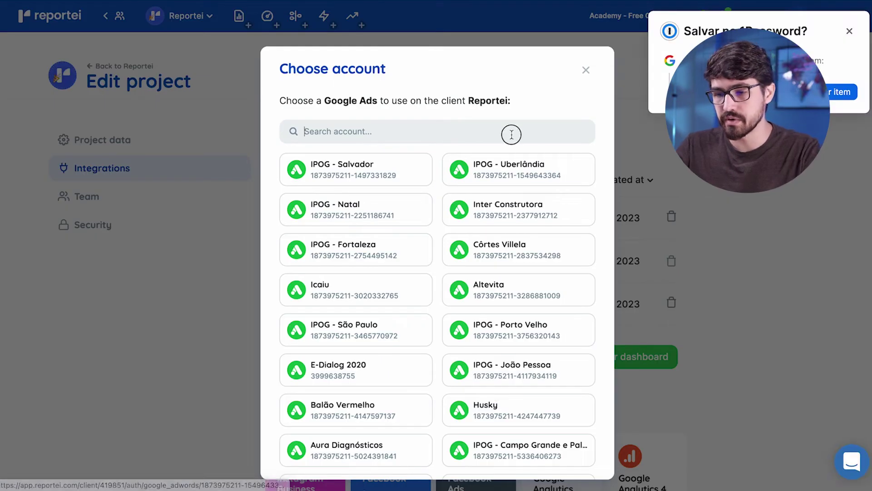
- Find and integrate the Reportei 2022 Google Ads account from the account list
click(510, 132)
text(Repo)
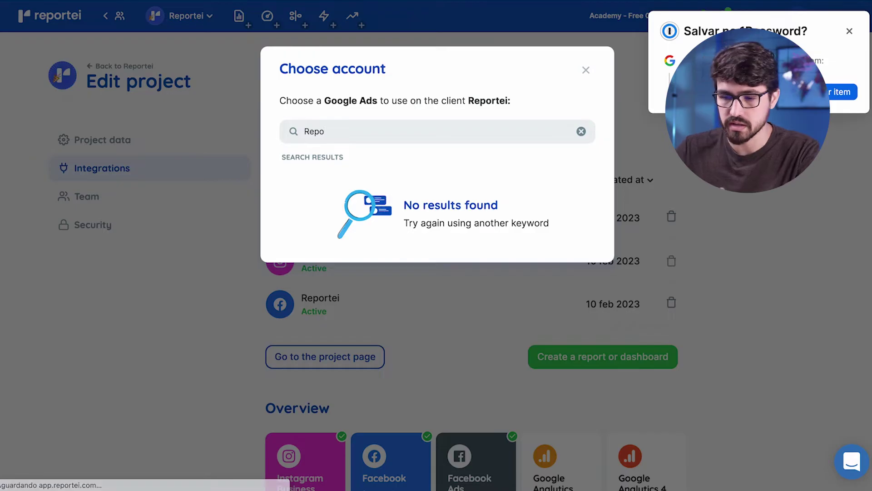
key(BackSpace)
key(BackSpace)
key(BackSpace)
key(BackSpace)
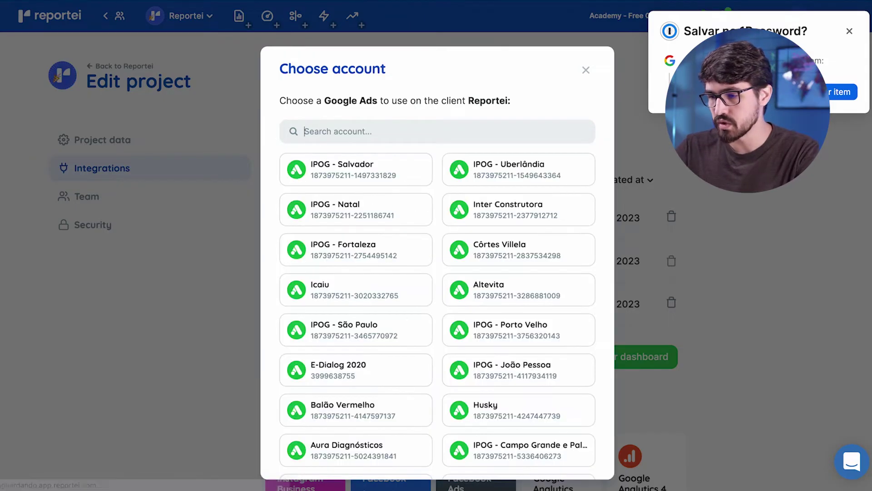
scroll(402, 418, down, 5)
scroll(402, 418, down, 2)
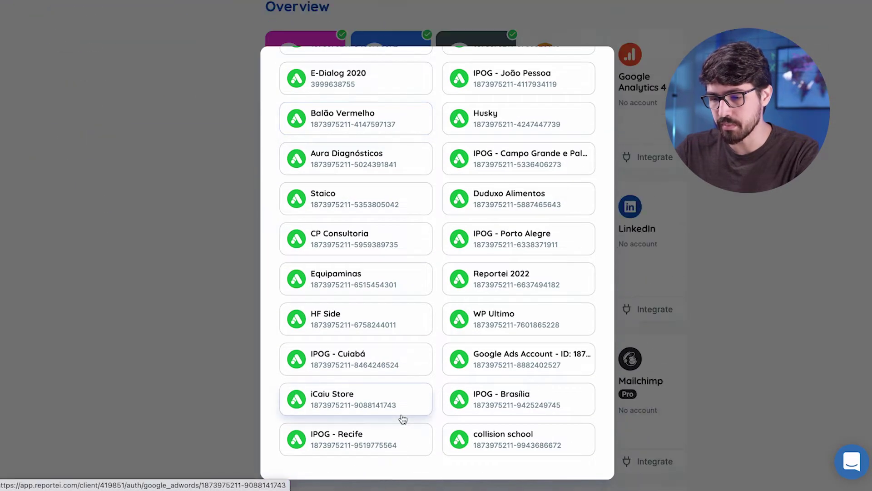
scroll(437, 381, up, 1)
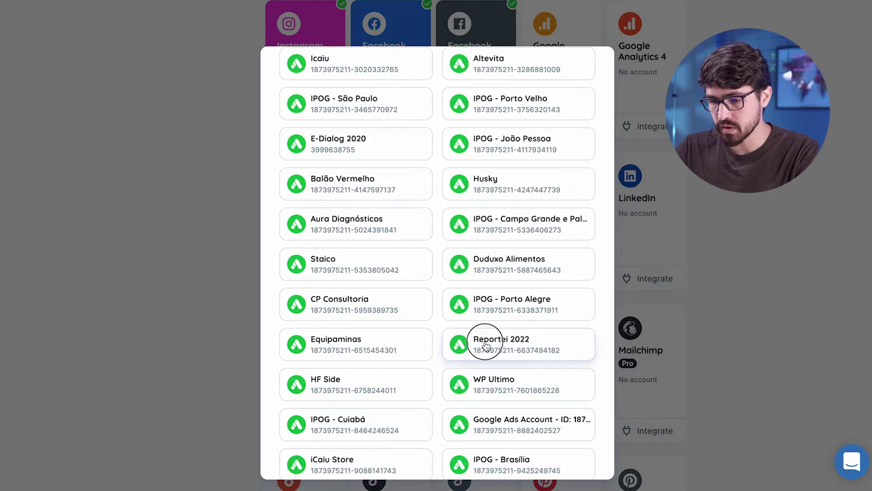
click(486, 346)
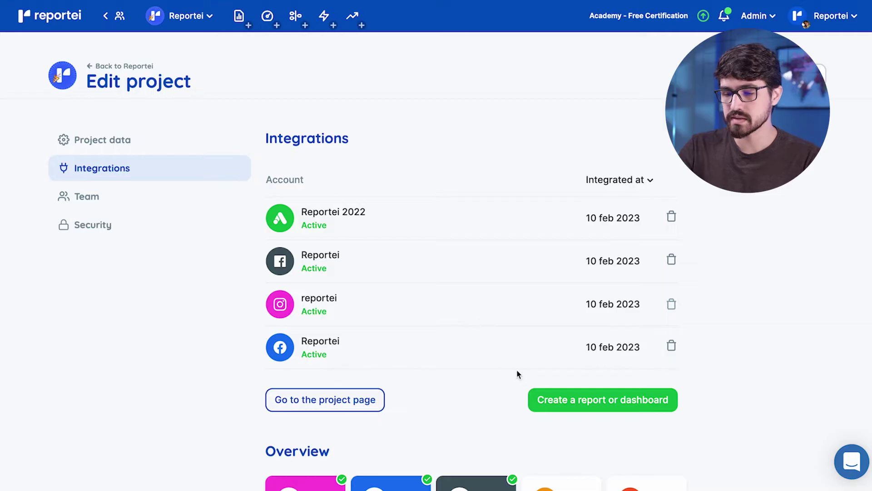
- Choose Create Report, review the templates, and continue with the Classic Template
click(550, 399)
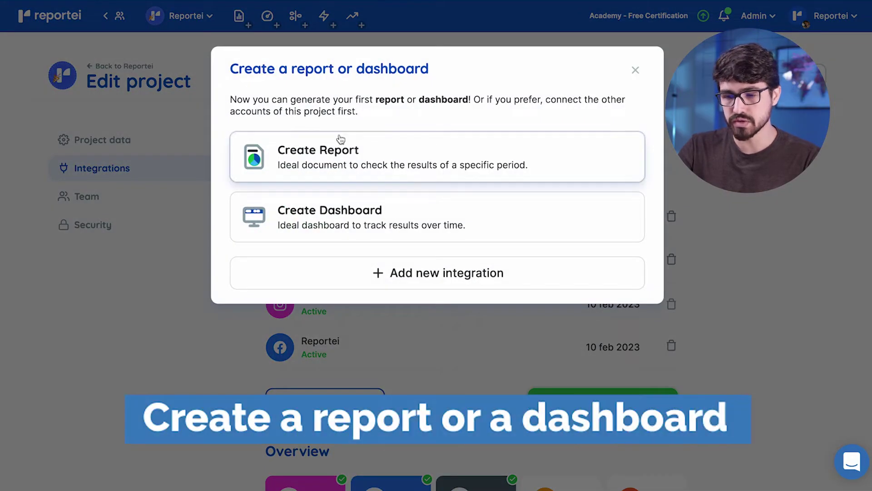
click(347, 171)
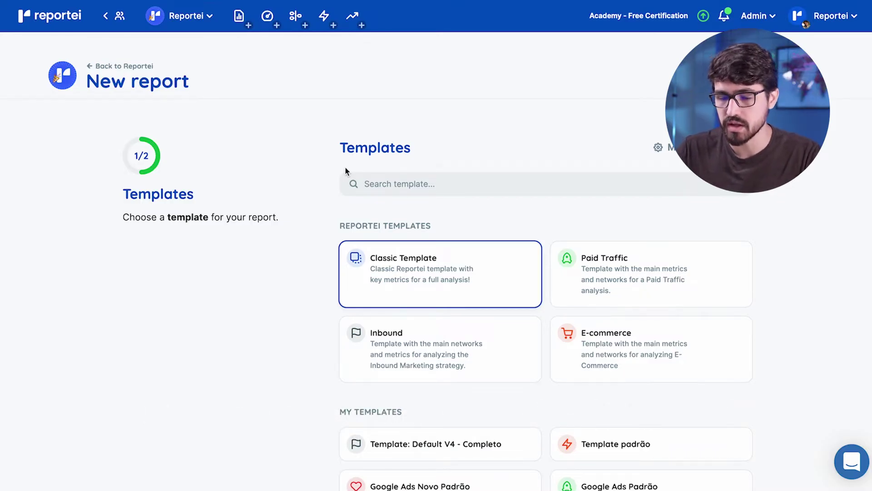
scroll(286, 277, down, 2)
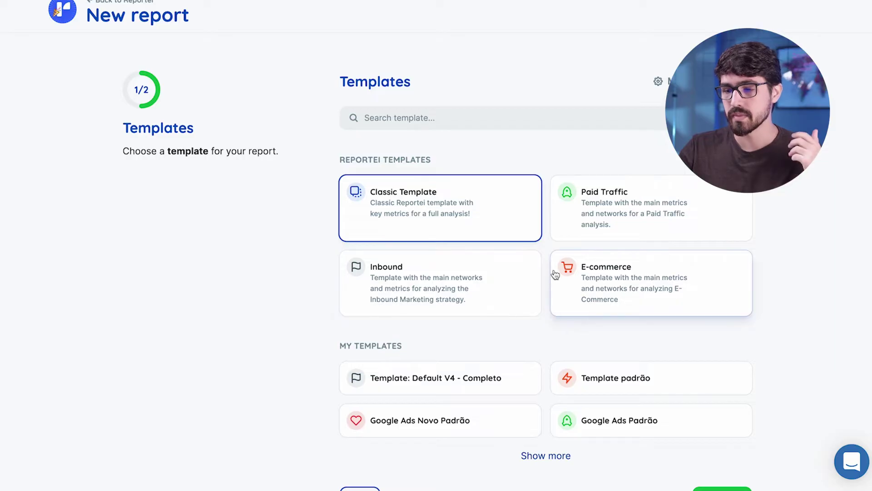
scroll(546, 289, down, 2)
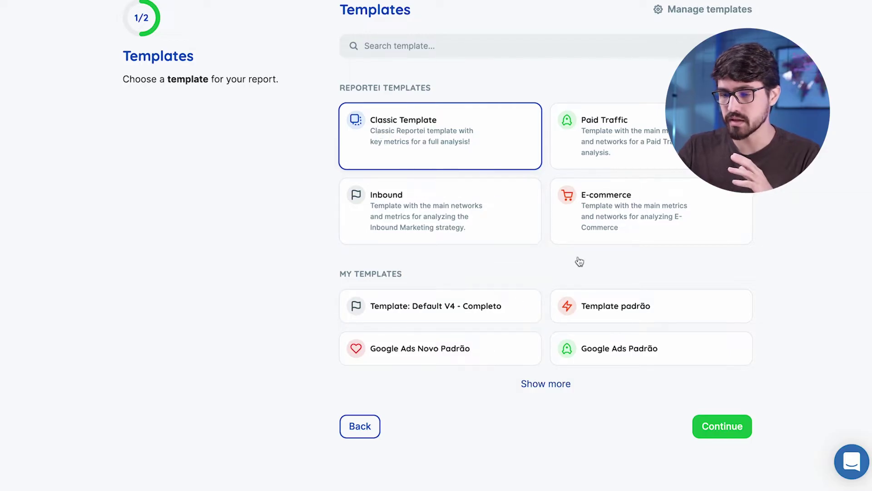
click(717, 434)
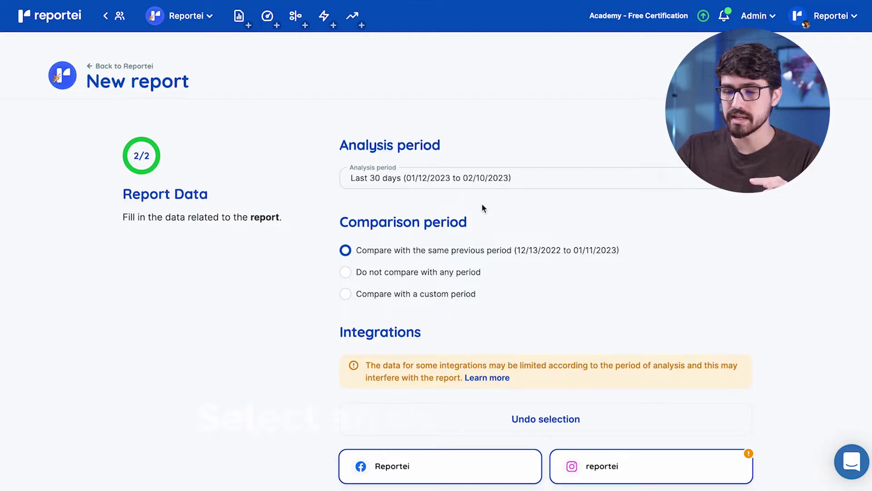
- Pick Custom Period and set the dates from January 1 to January 31, 2023
click(484, 182)
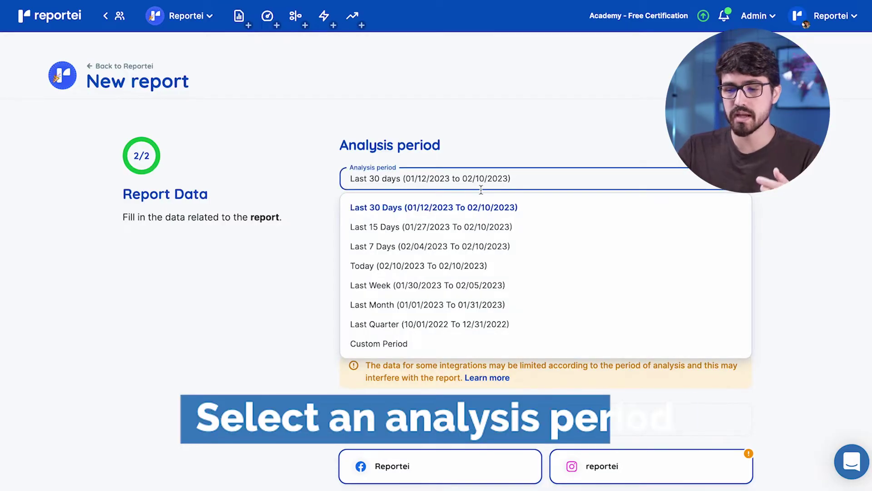
click(425, 342)
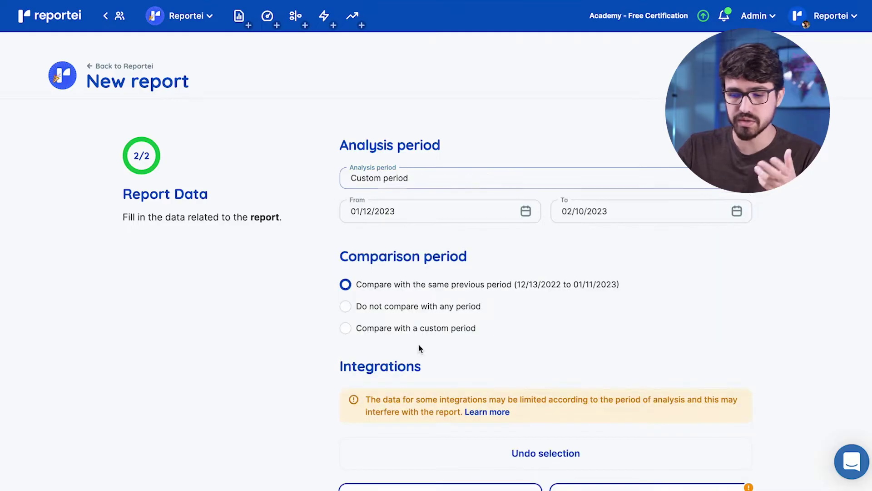
click(432, 209)
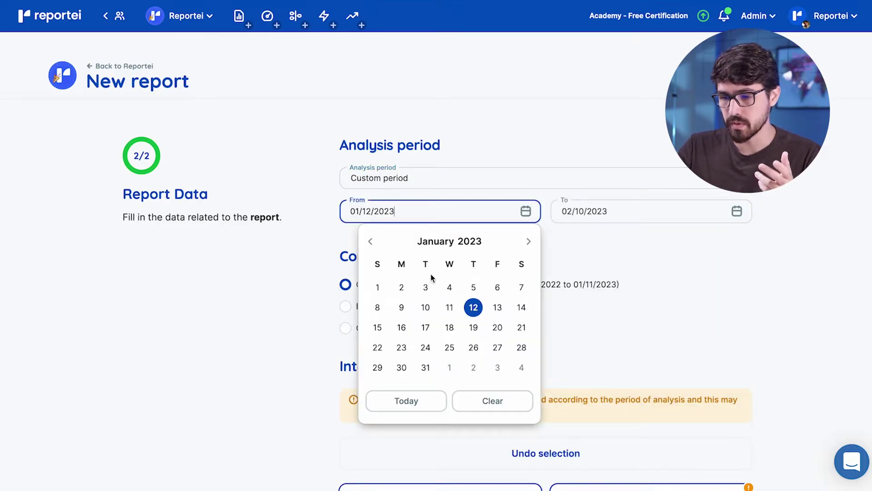
click(377, 286)
click(586, 214)
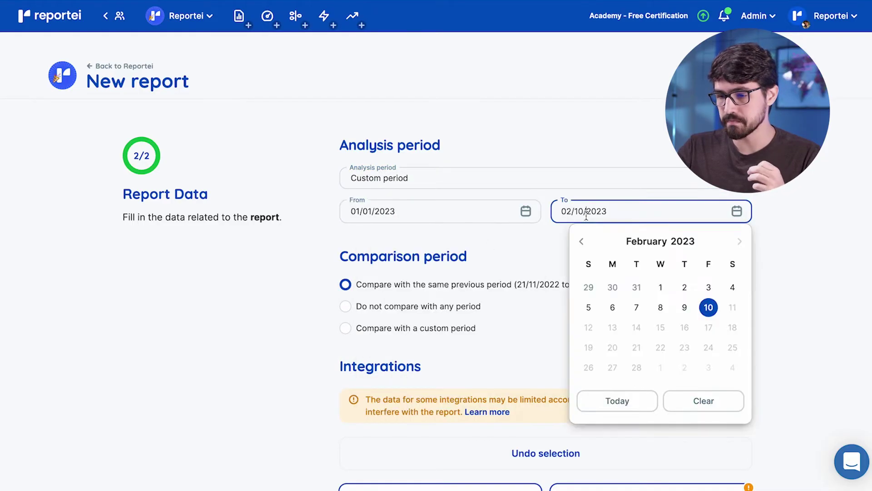
click(581, 242)
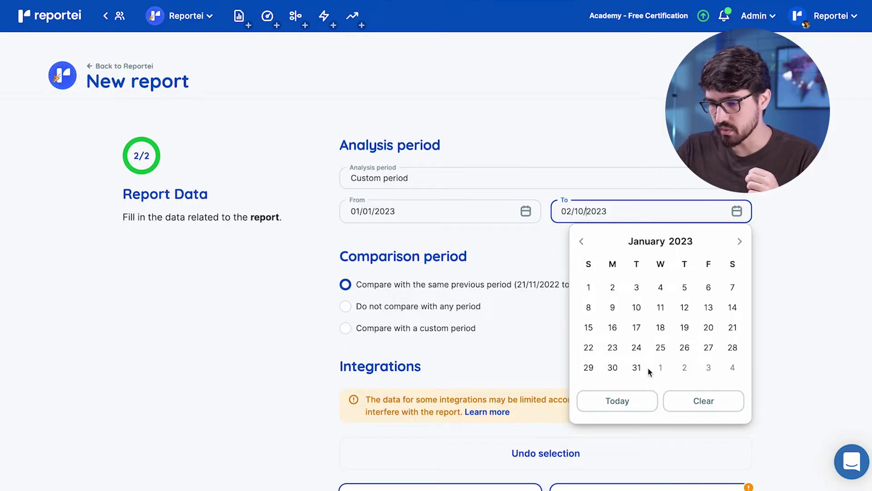
click(637, 367)
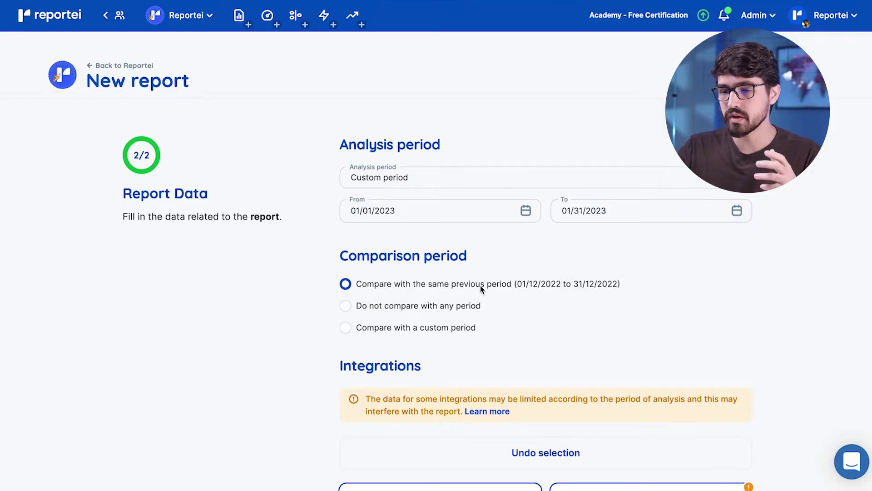
- Highlight and clear the comparison period dates
scroll(481, 289, down, 2)
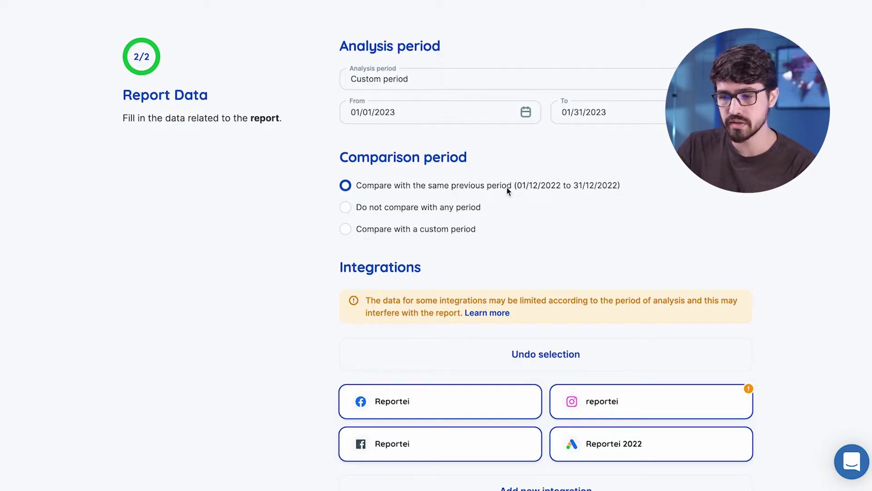
drag(524, 189, 617, 191)
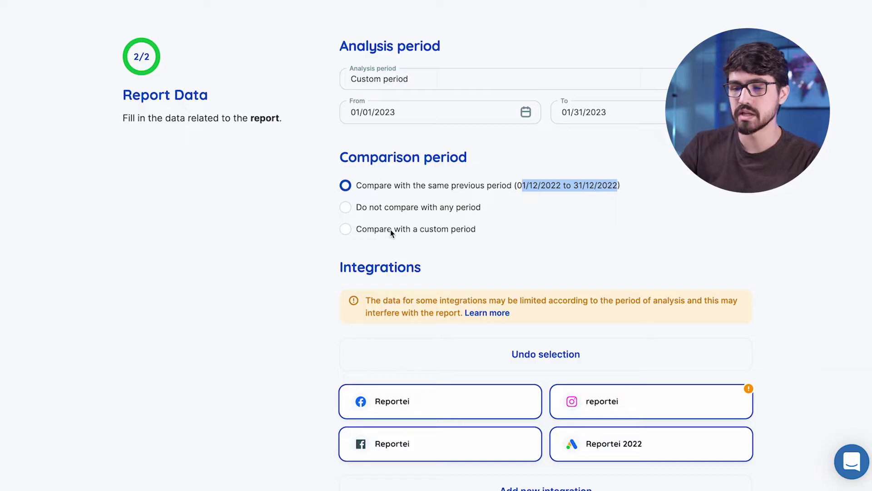
click(294, 211)
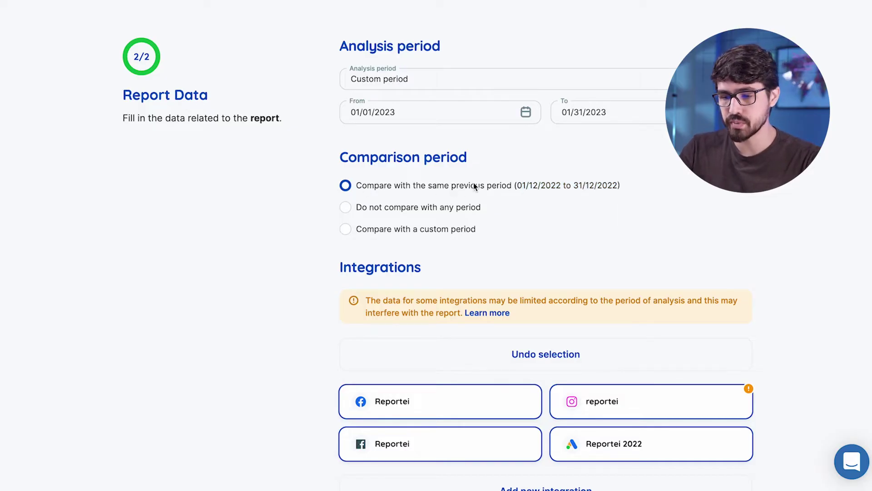
scroll(474, 184, down, 4)
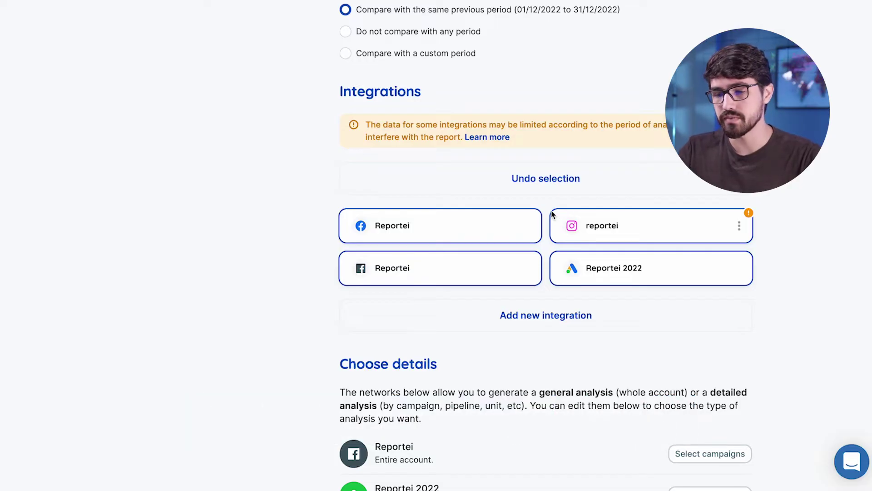
scroll(552, 216, down, 4)
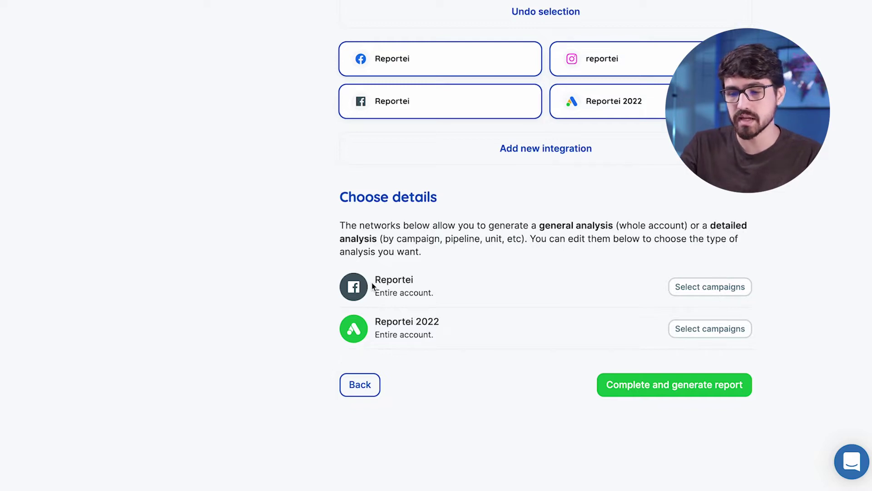
click(681, 328)
- Limit analysis to four campaigns: [Pesquisa] Instagram, [Pesquisa] Institucional and two international SEARCH campaigns, then save
click(423, 166)
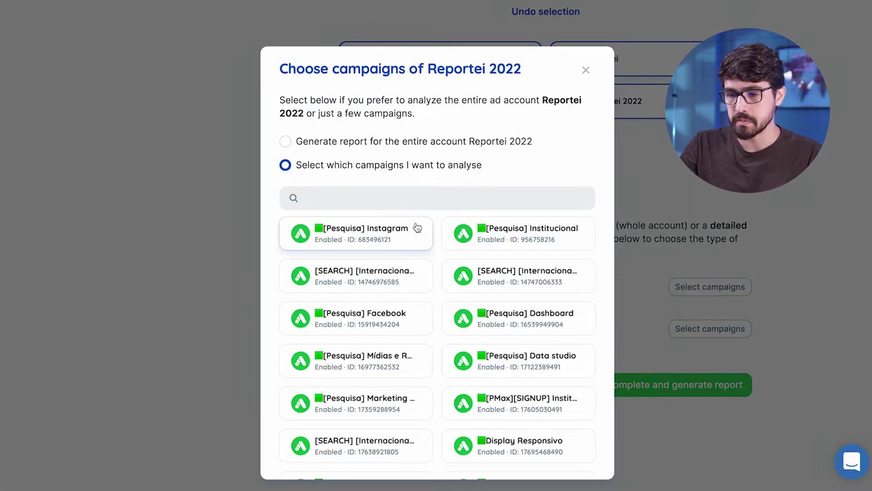
click(416, 236)
click(529, 237)
click(434, 280)
click(471, 275)
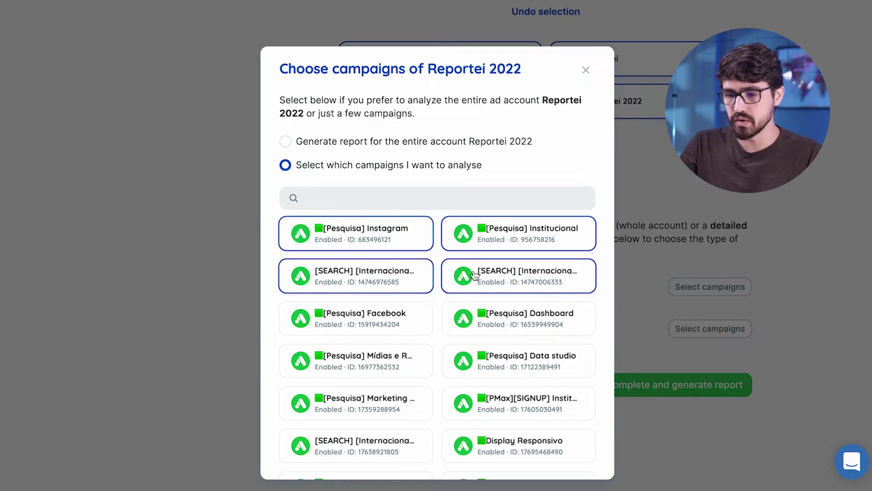
scroll(471, 275, down, 4)
click(574, 451)
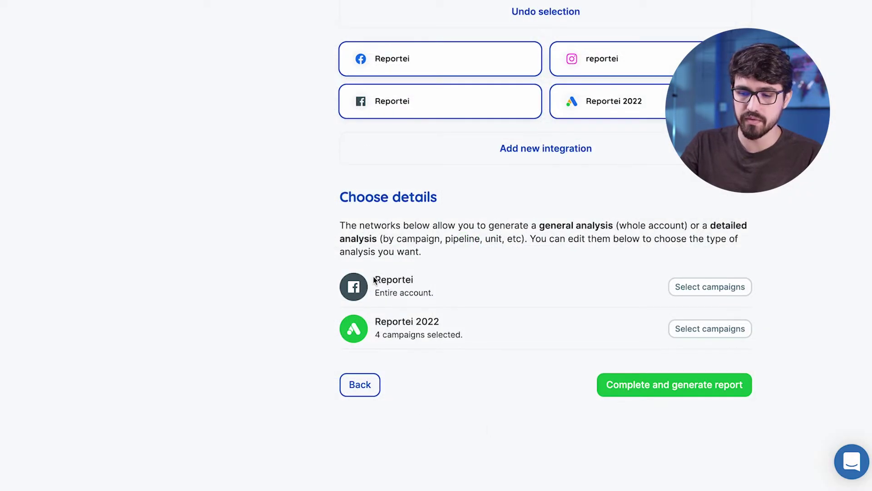
- Review the Facebook entire-account and 4-campaign selections, then generate the report
drag(376, 293, 442, 293)
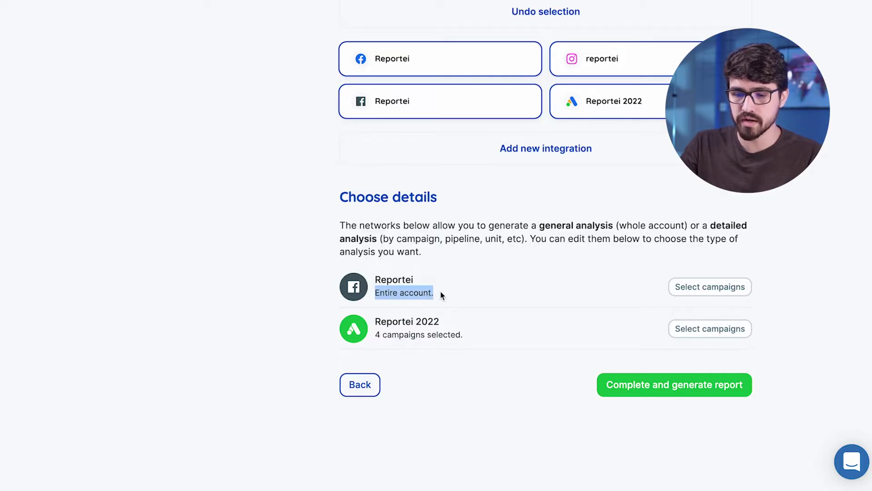
drag(375, 334, 466, 335)
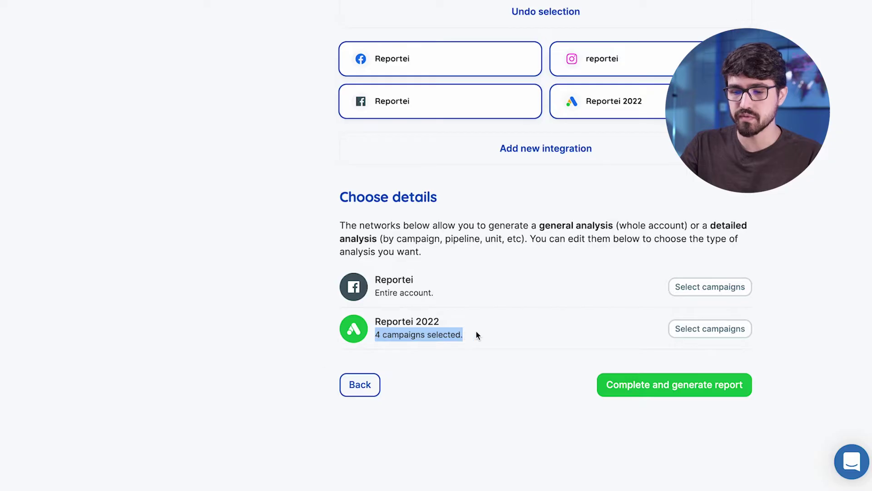
click(483, 337)
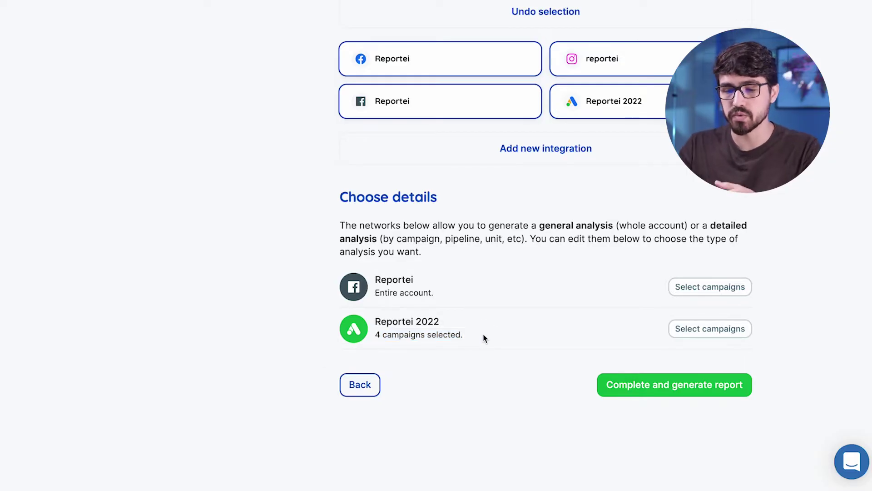
click(612, 384)
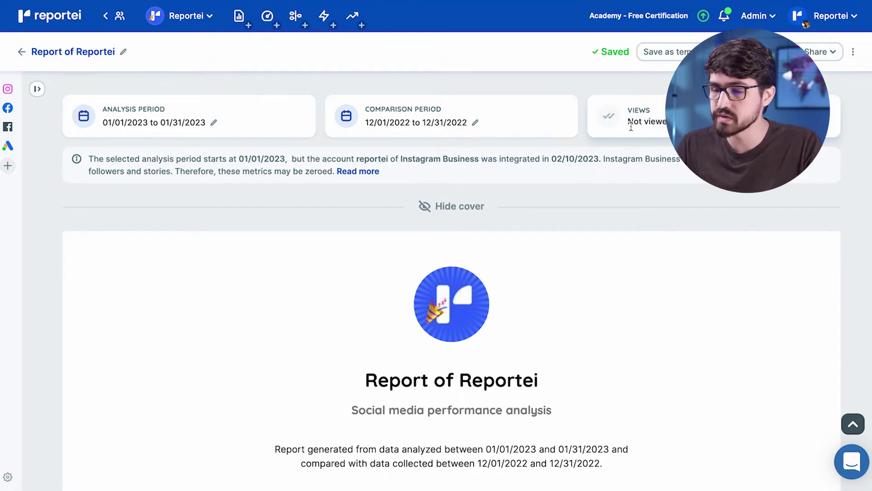
- Preview the Share options, then browse the Instagram Business, Facebook, Facebook Ads and Google Ads sections
click(816, 52)
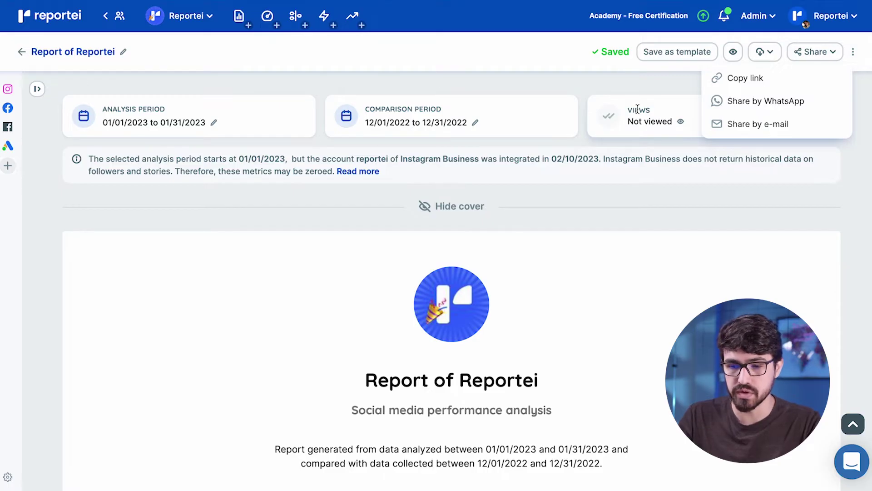
click(105, 103)
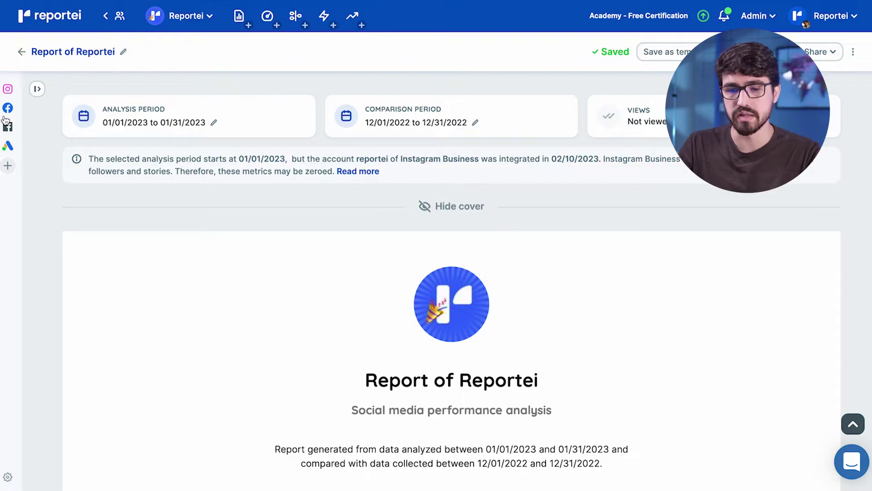
click(8, 90)
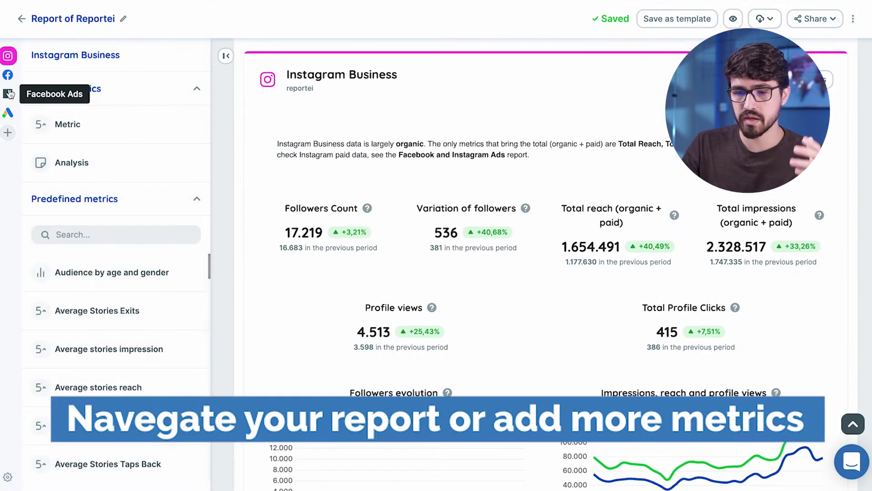
click(9, 77)
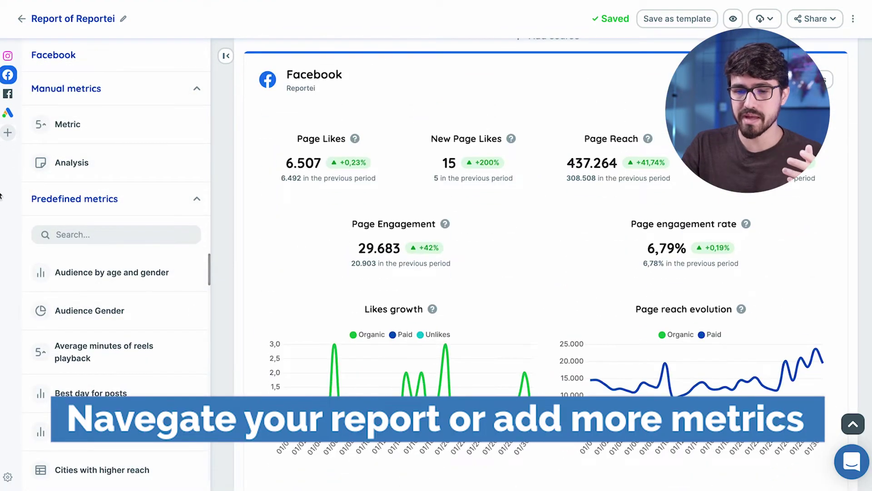
click(8, 94)
click(8, 112)
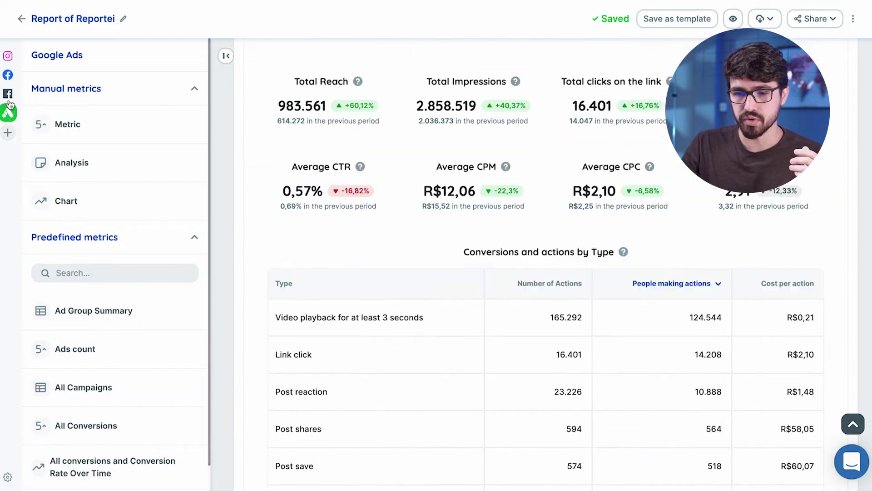
click(8, 56)
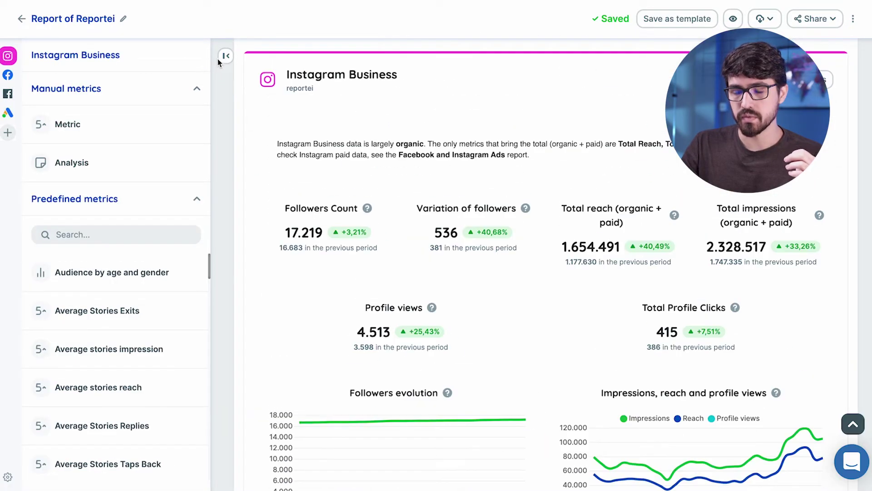
click(225, 56)
scroll(306, 123, up, 5)
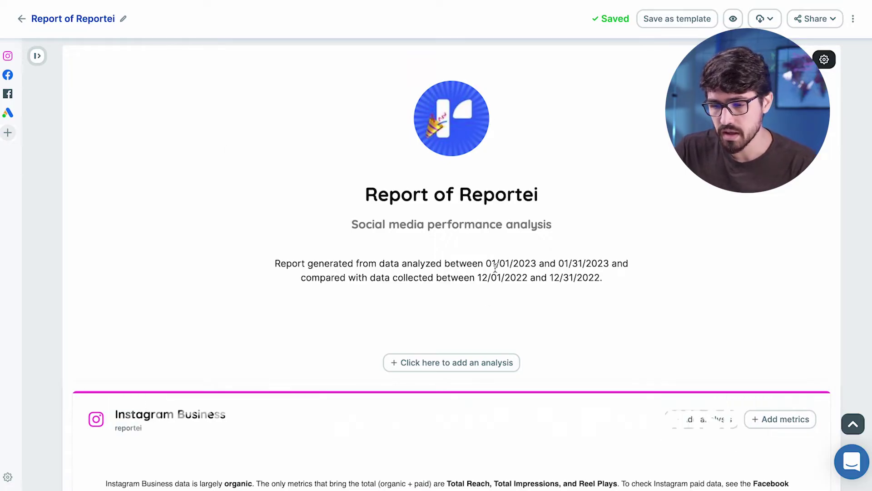
- Scroll past Featured posts to the Facebook Ads section showing 983.561 reach and R$34.481,22 spent
scroll(445, 214, down, 6)
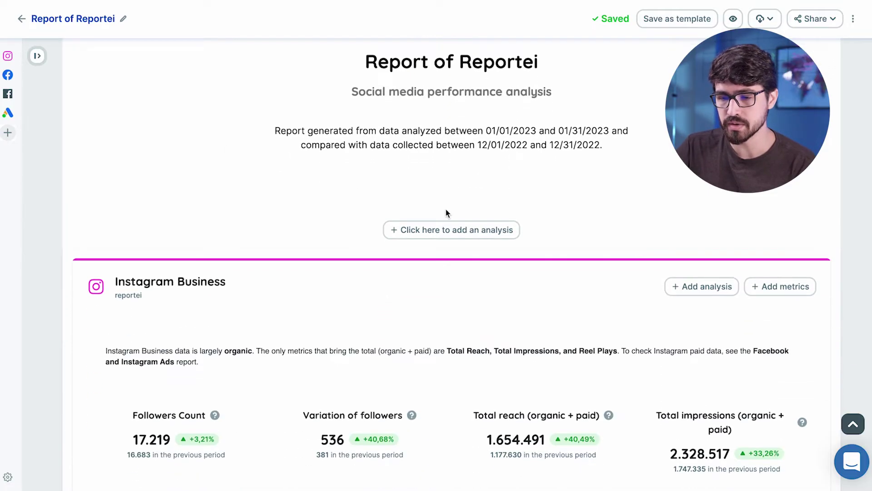
scroll(445, 209, down, 1)
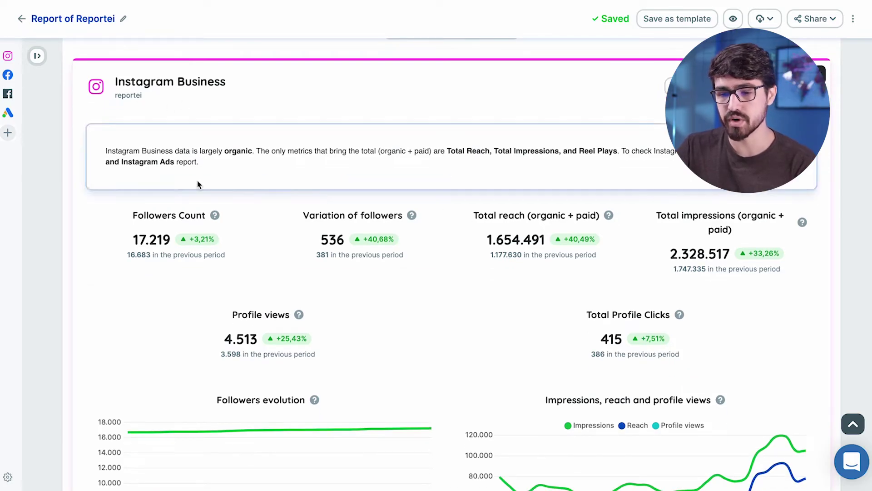
mouse_move(196, 242)
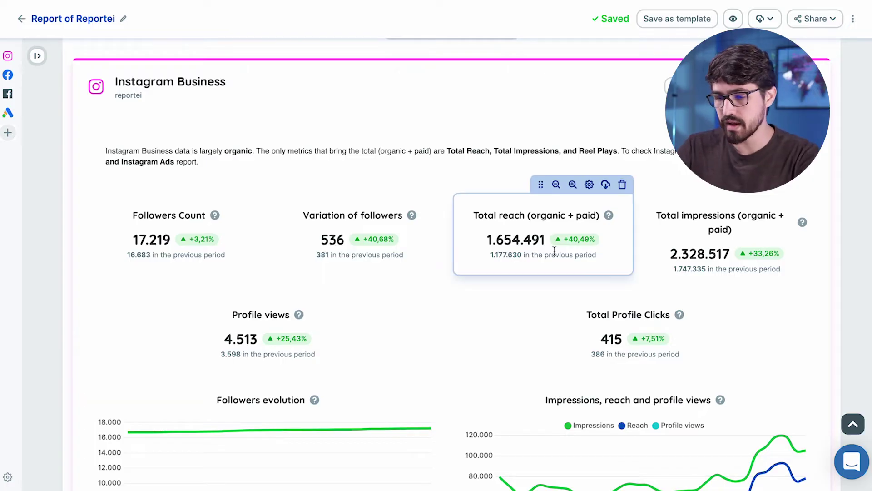
scroll(628, 313, down, 1)
scroll(628, 314, down, 5)
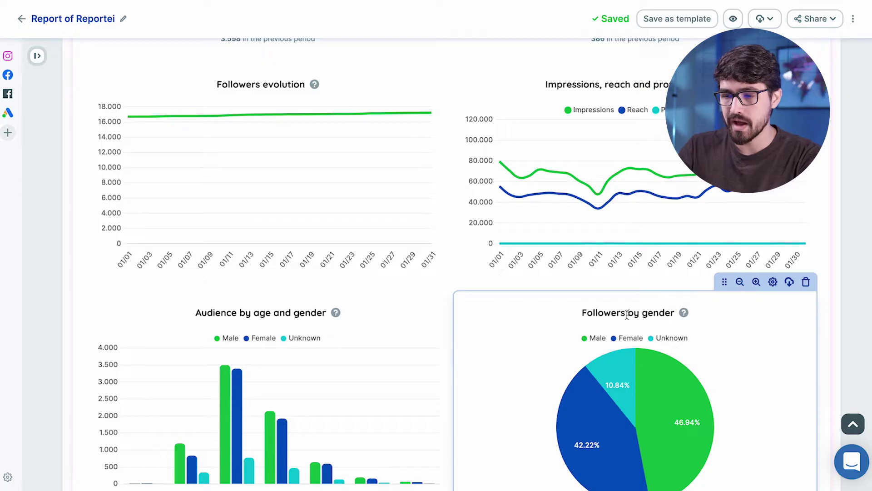
scroll(628, 317, down, 1)
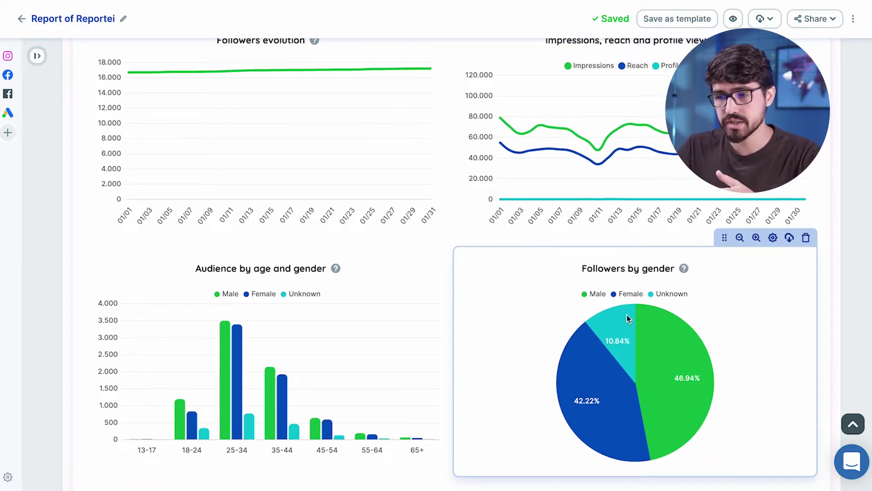
scroll(628, 316, down, 4)
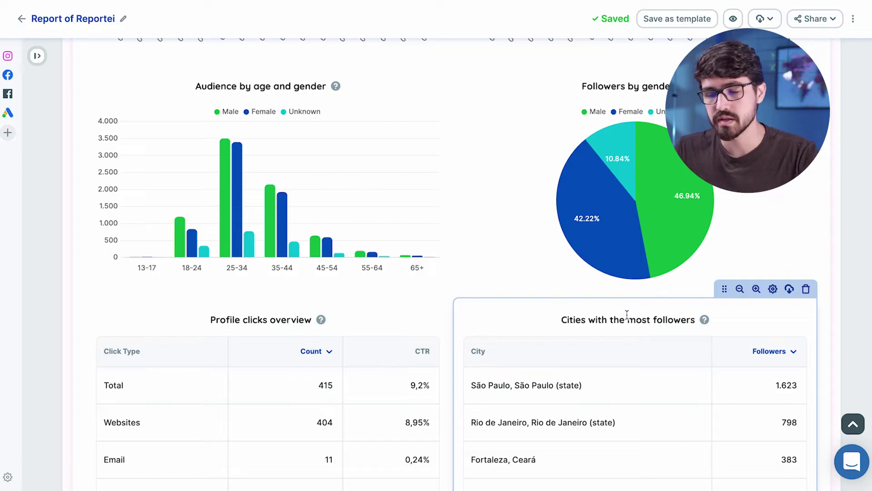
scroll(627, 315, down, 4)
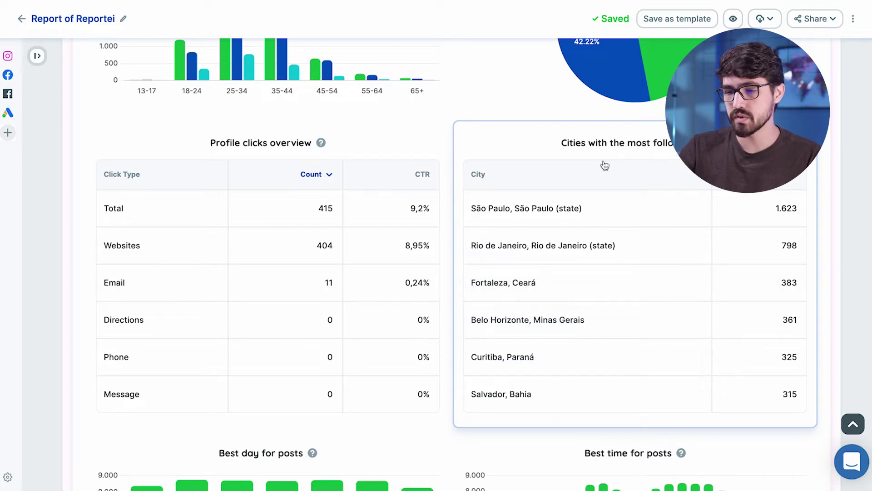
scroll(604, 166, down, 7)
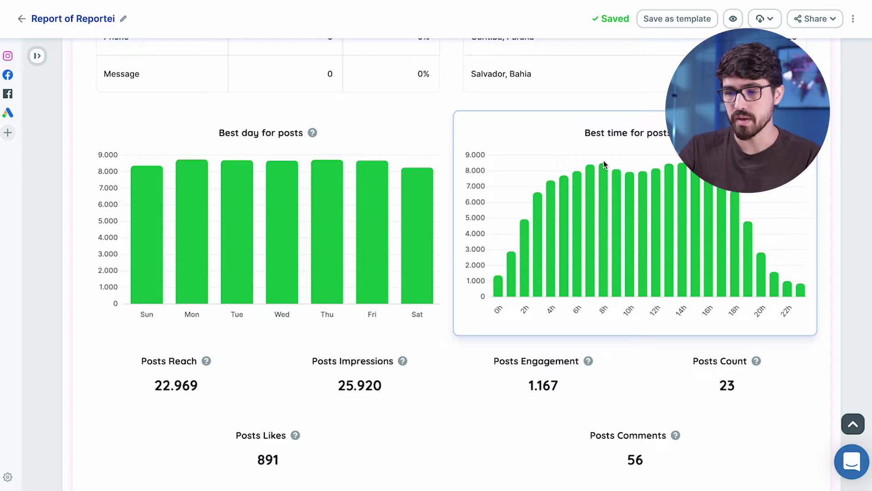
scroll(604, 161, down, 7)
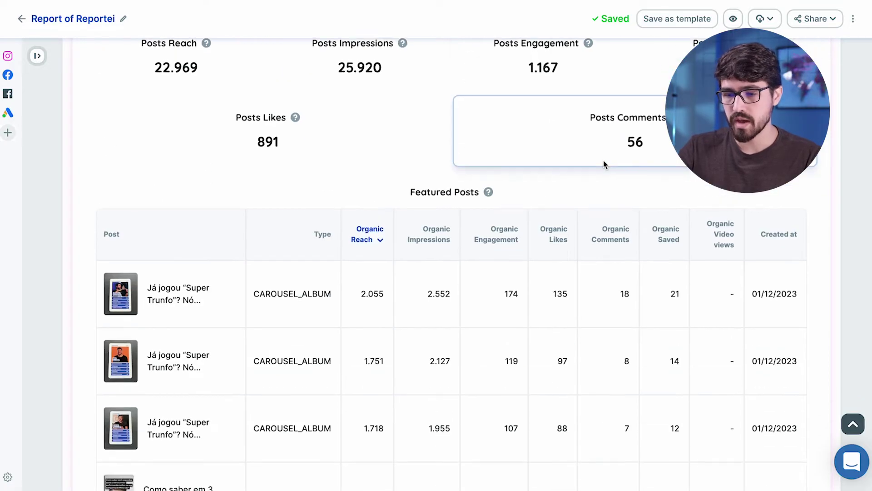
scroll(604, 164, down, 3)
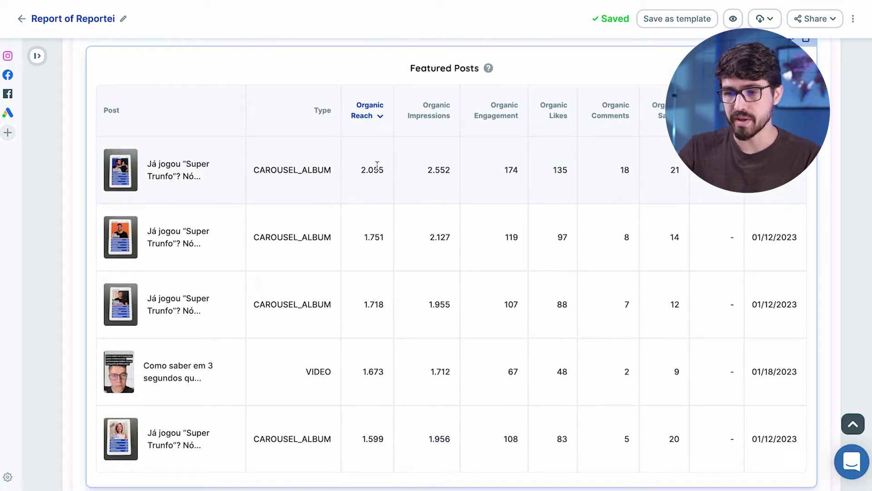
scroll(386, 187, down, 6)
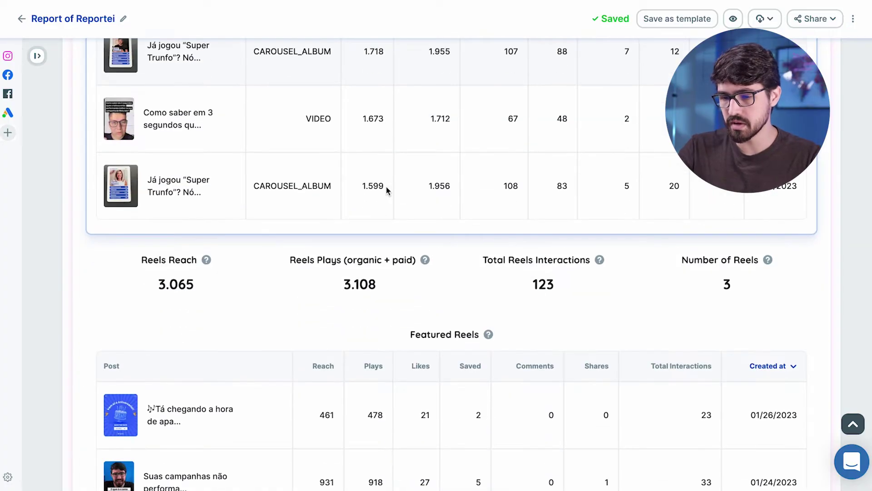
scroll(386, 187, down, 9)
scroll(386, 187, up, 4)
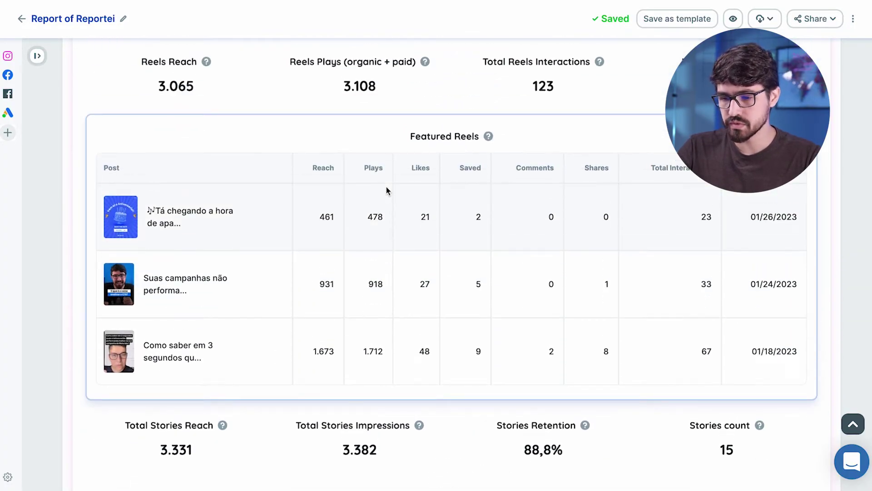
scroll(386, 187, down, 7)
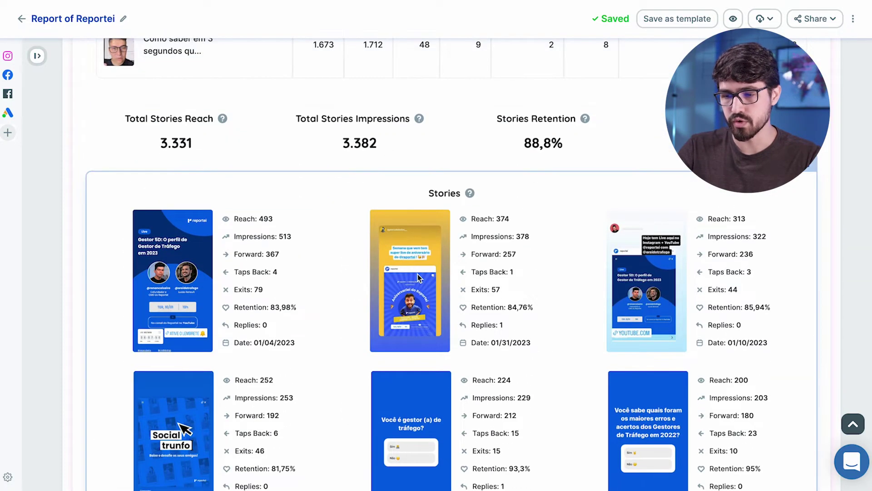
scroll(418, 274, down, 10)
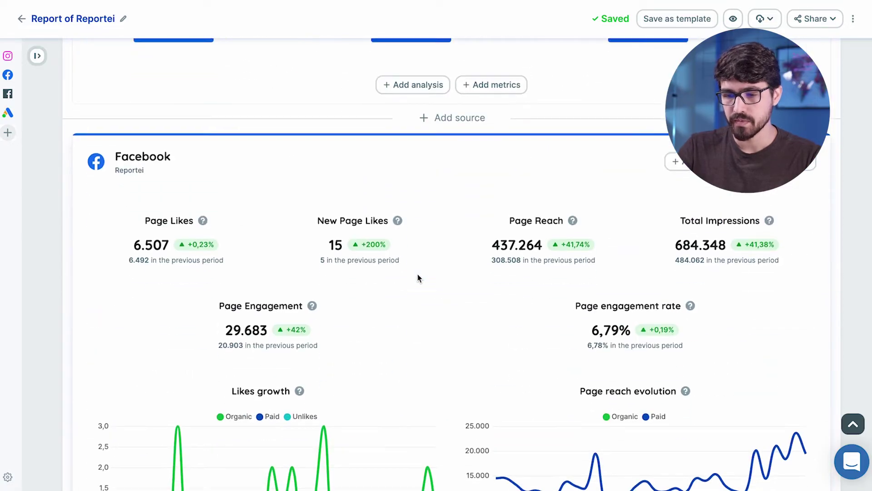
scroll(418, 274, down, 3)
scroll(418, 274, up, 1)
scroll(418, 274, down, 4)
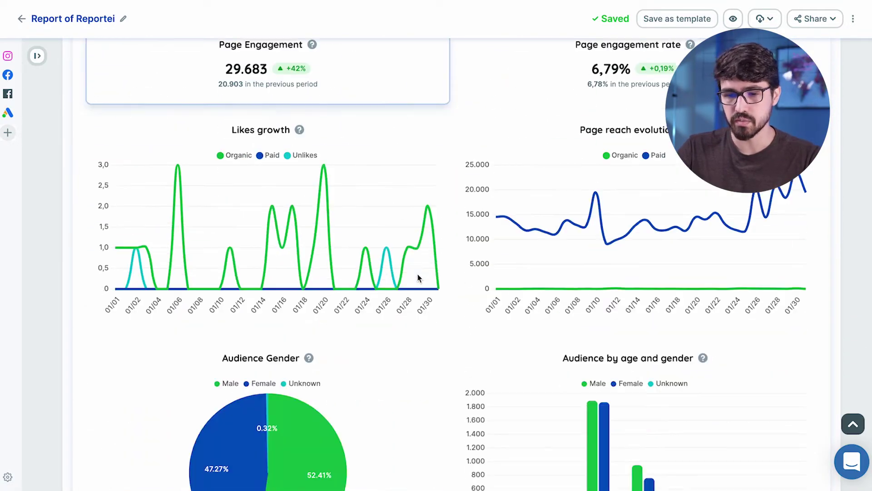
scroll(418, 274, down, 15)
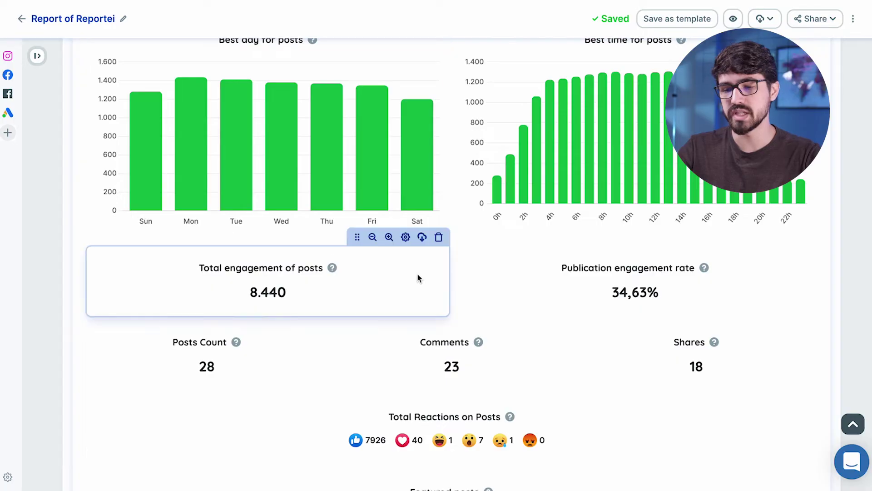
scroll(419, 274, down, 12)
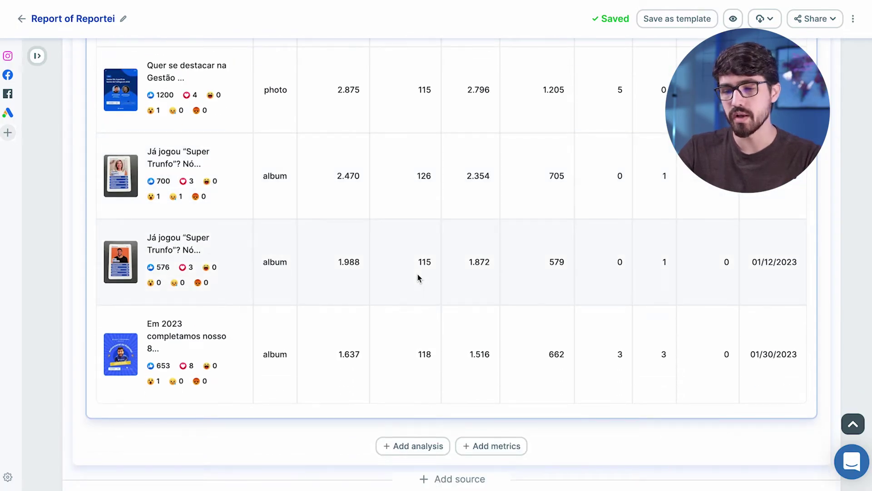
scroll(418, 275, down, 3)
- Sort Facebook Ads Featured campaigns by Impressions descending, putting the 589.332-impression campaign on top
scroll(418, 274, down, 2)
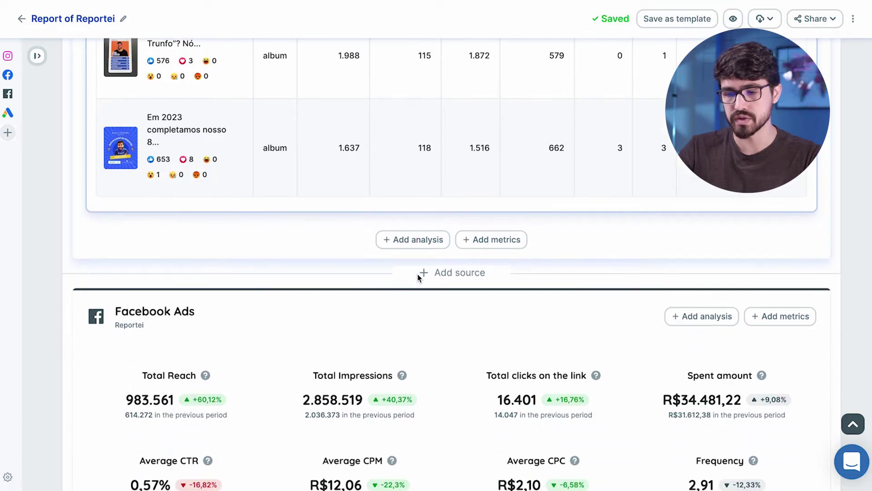
scroll(418, 274, down, 2)
mouse_move(417, 273)
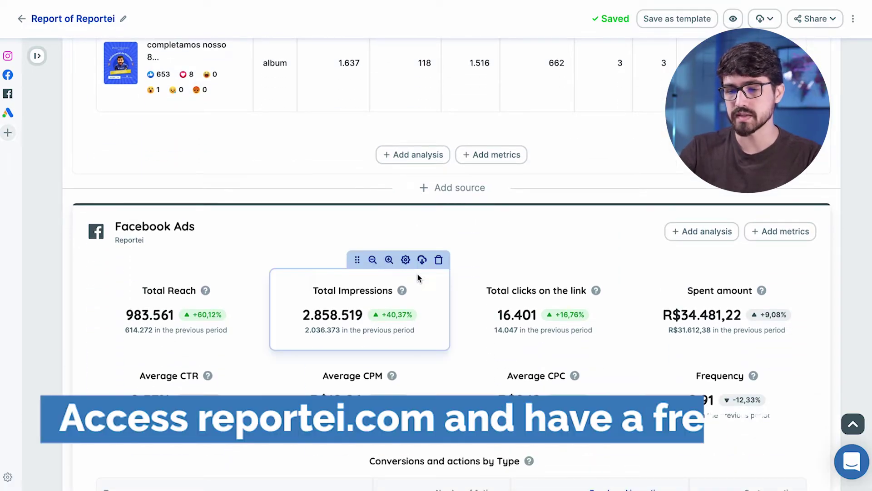
scroll(417, 273, down, 2)
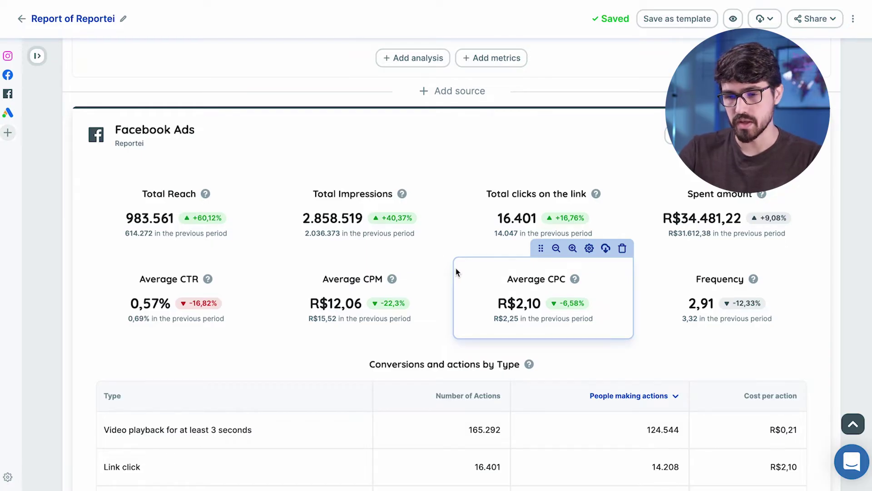
scroll(352, 272, down, 3)
scroll(352, 284, down, 15)
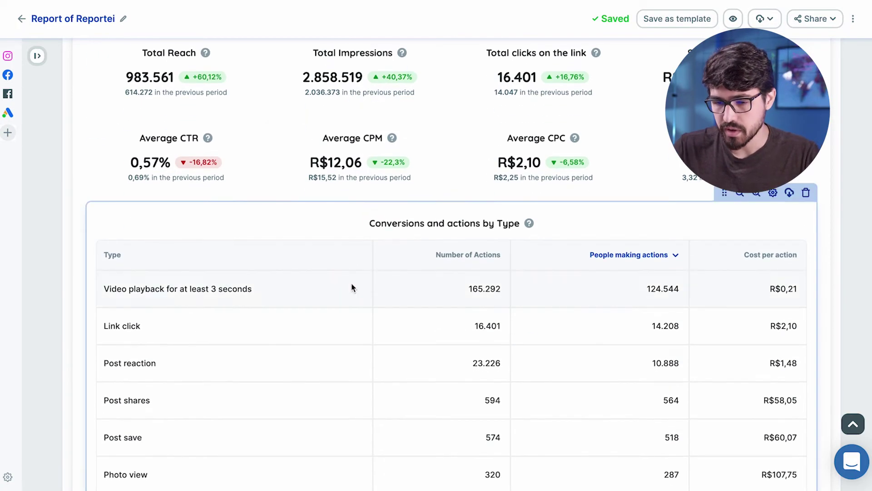
scroll(352, 287, down, 16)
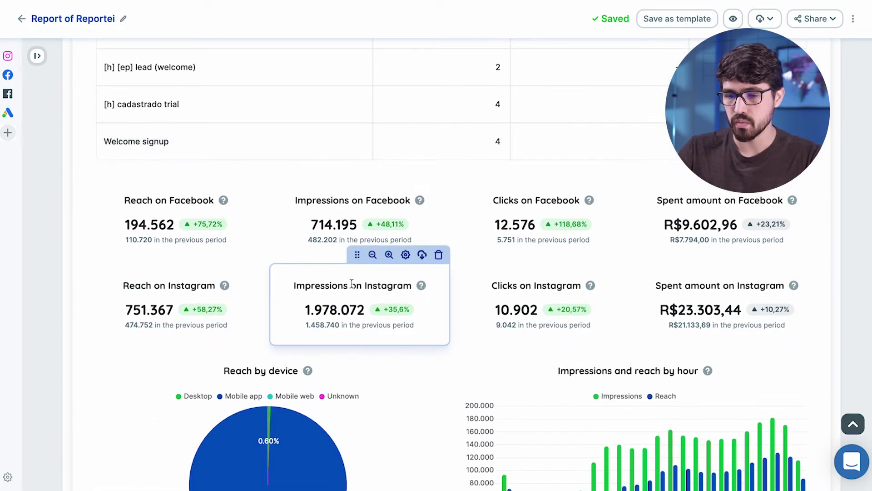
scroll(353, 286, down, 11)
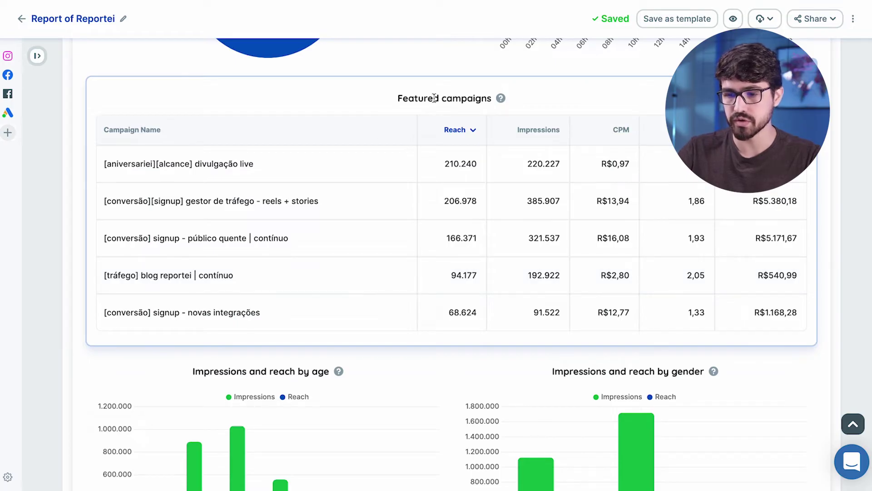
click(547, 131)
click(519, 136)
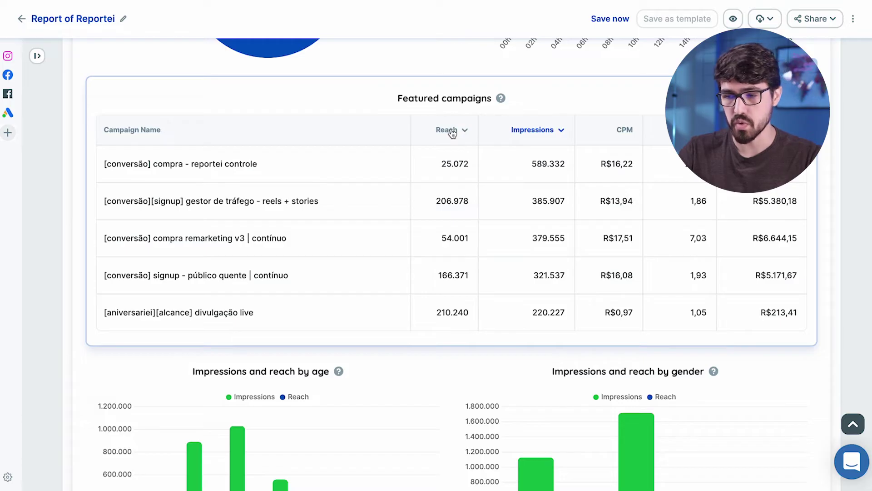
click(127, 318)
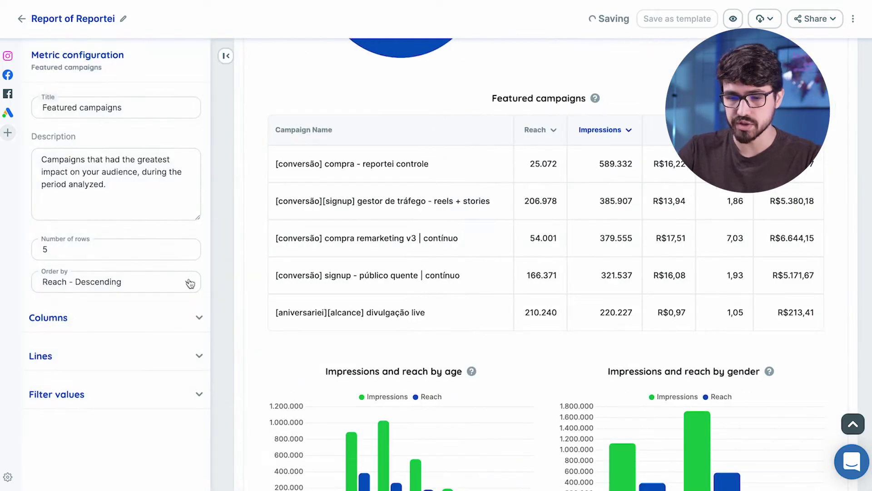
click(129, 317)
click(127, 322)
click(114, 357)
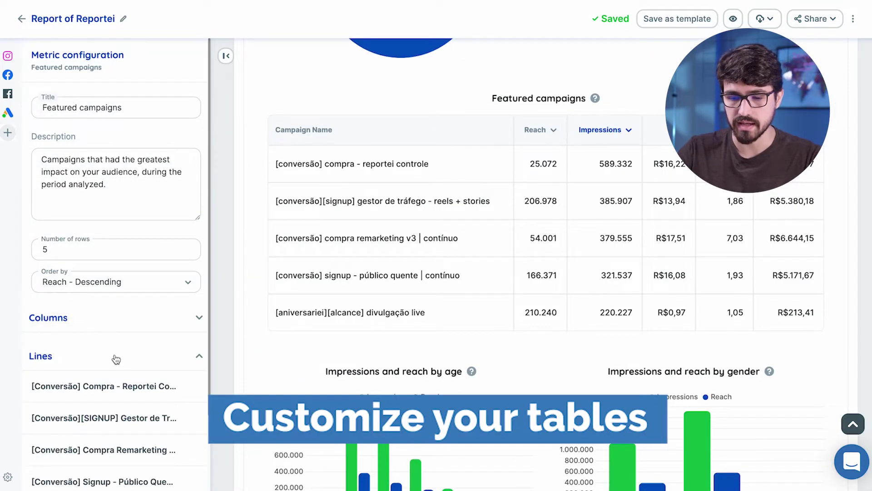
click(114, 360)
click(114, 399)
scroll(113, 400, down, 2)
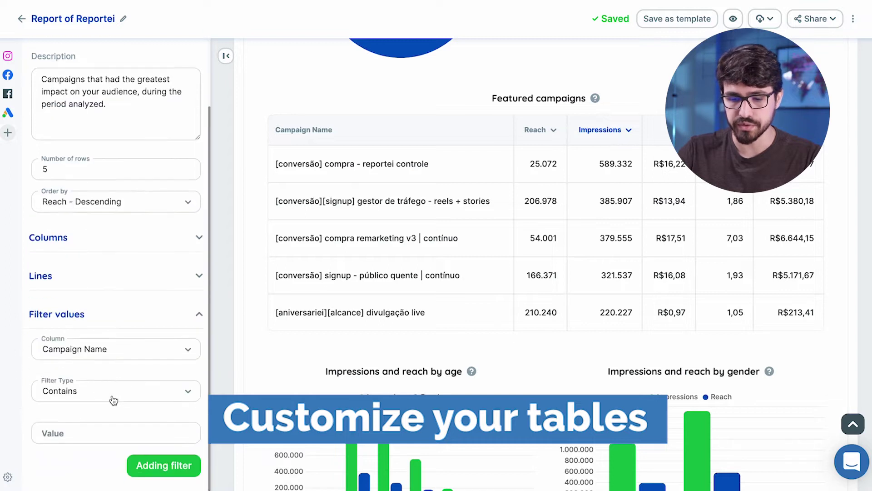
click(226, 57)
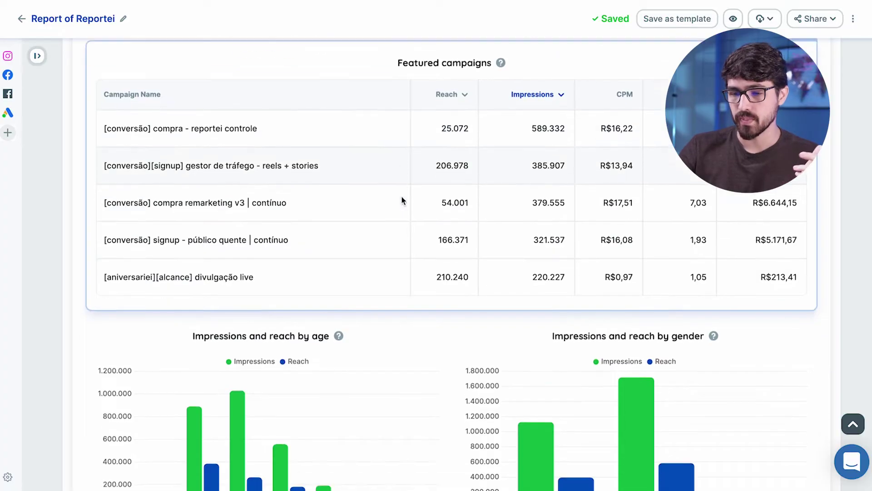
- Add [Pesquisa] Dashboard (842 clicks, R$1.932,74 cost) to Google Ads Campaigns, then open the Google Ads metrics library
scroll(402, 199, down, 10)
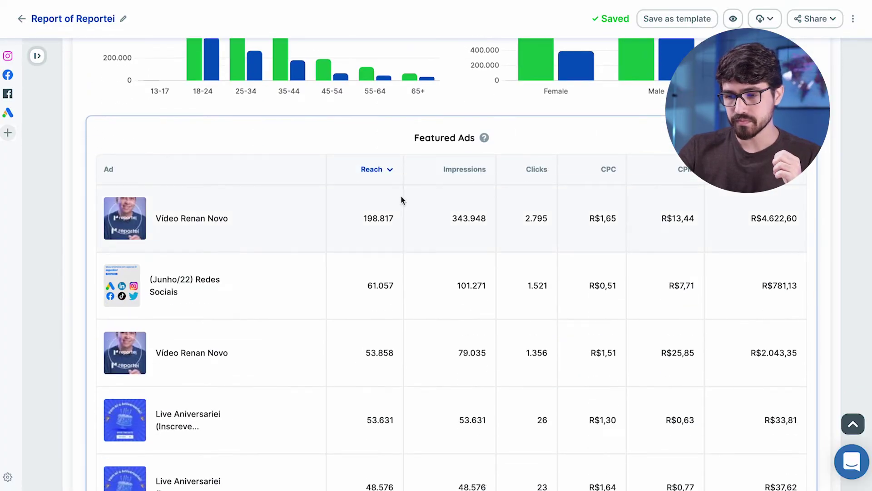
scroll(402, 200, down, 2)
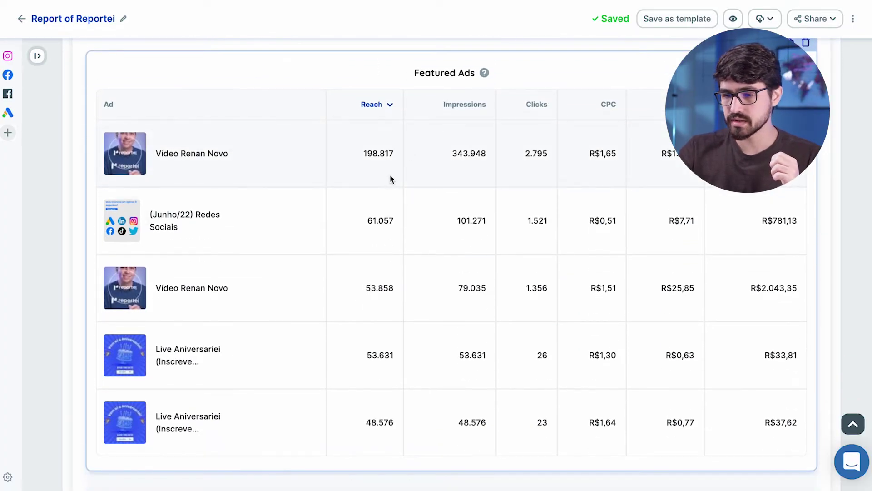
scroll(390, 175, down, 13)
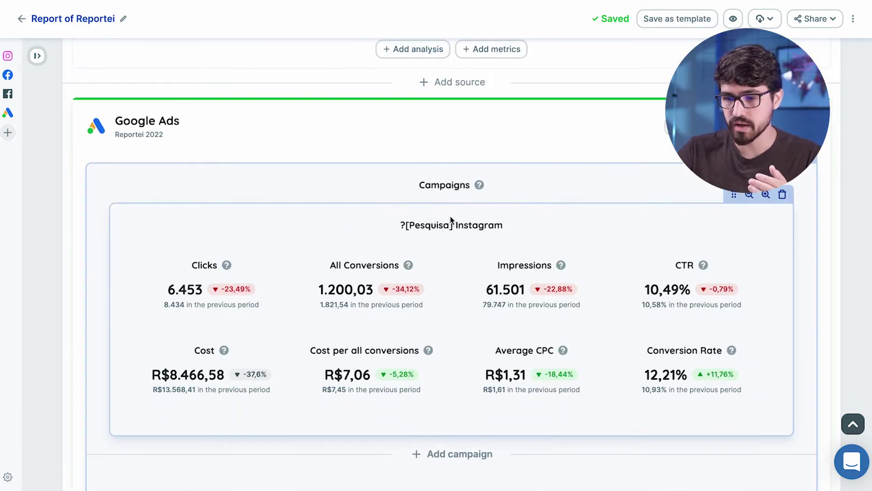
scroll(445, 193, down, 1)
scroll(445, 194, down, 3)
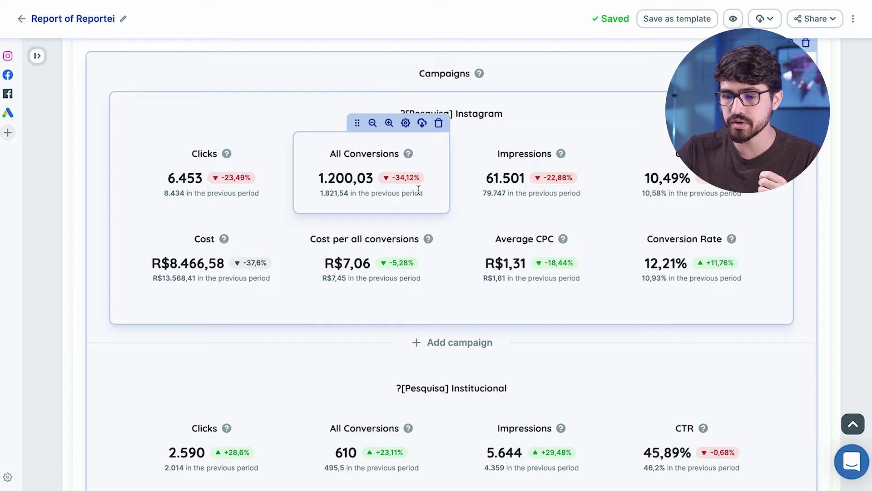
scroll(418, 188, down, 5)
scroll(423, 286, down, 4)
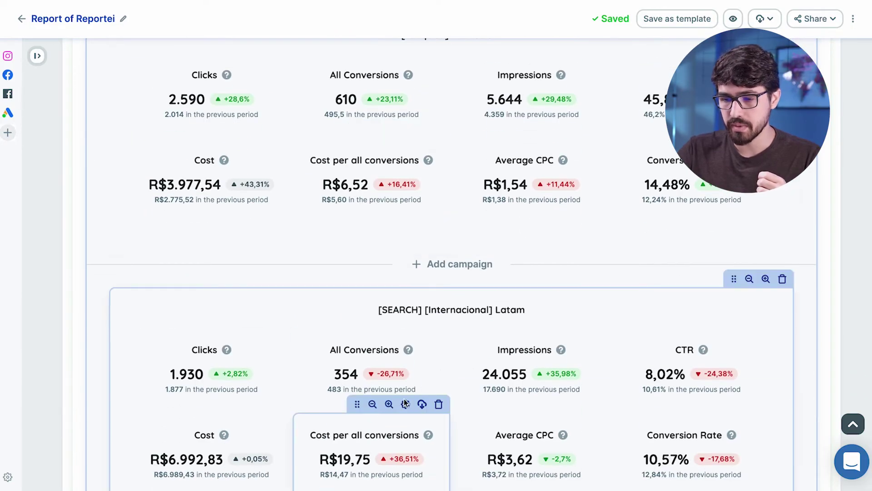
scroll(404, 403, up, 10)
scroll(422, 386, down, 3)
click(453, 339)
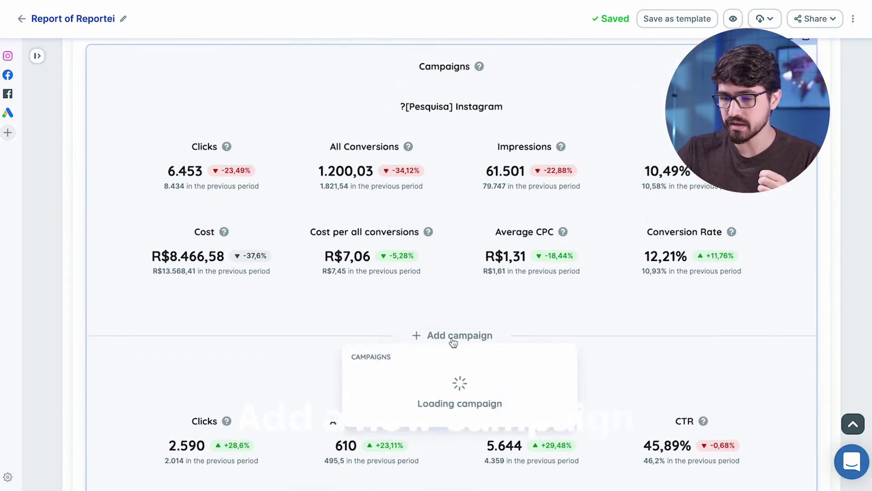
scroll(453, 342, down, 3)
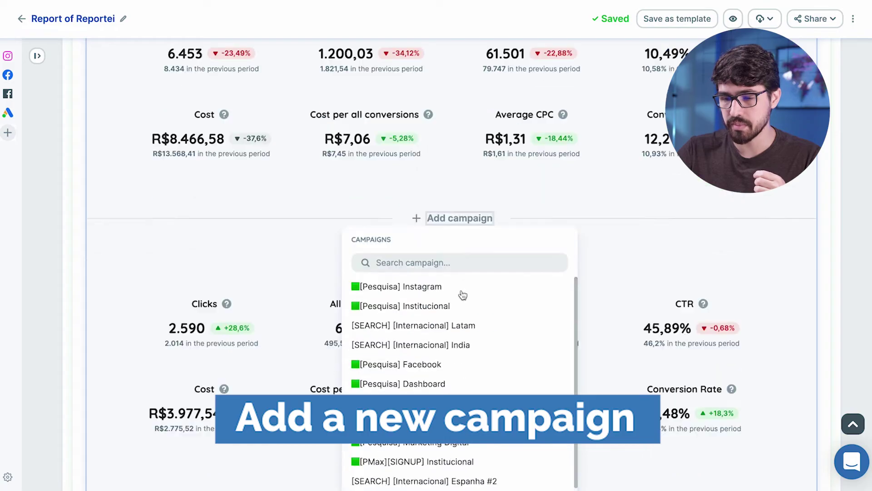
scroll(463, 295, down, 2)
click(429, 317)
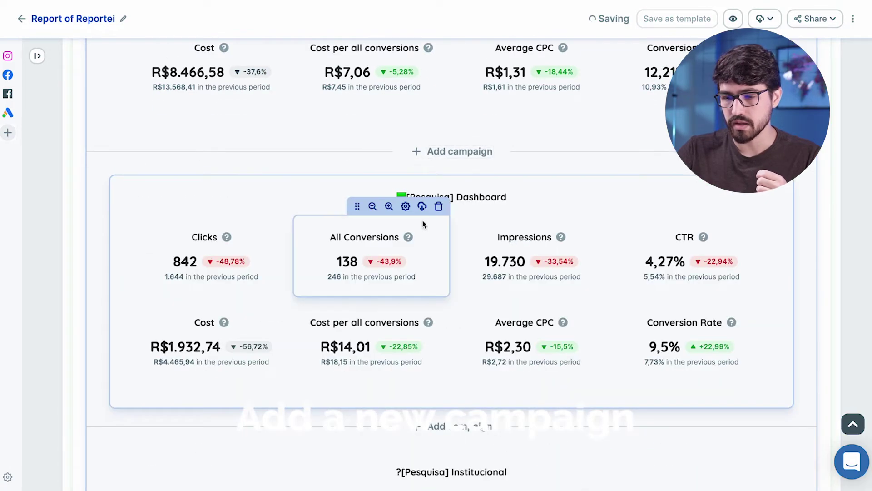
scroll(414, 237, up, 10)
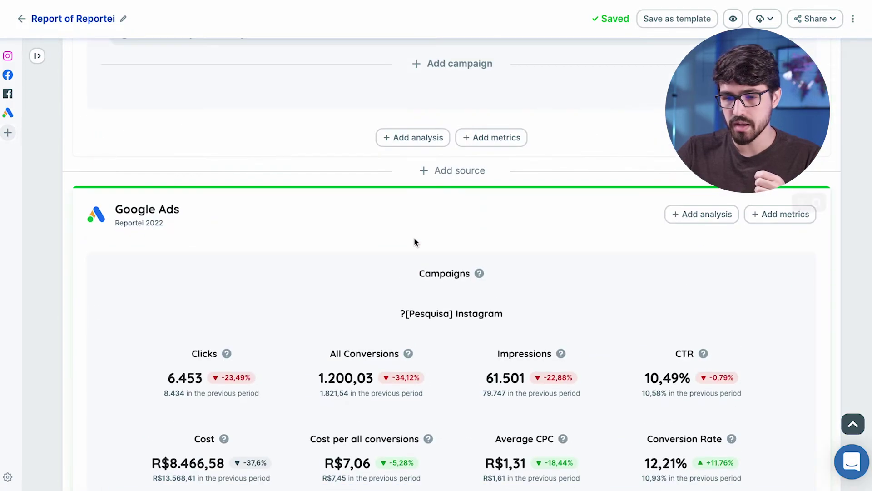
click(14, 117)
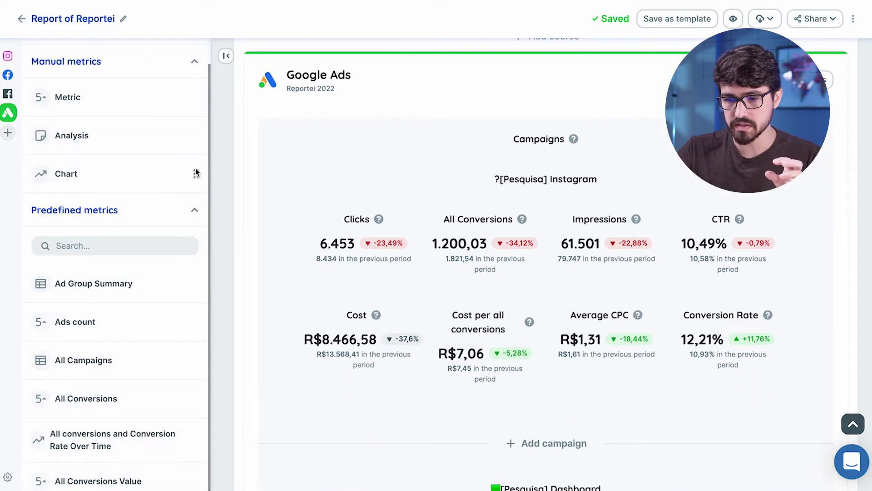
- Add an Ads count metric card, showing 97, to the Google Ads section
drag(136, 333, 302, 128)
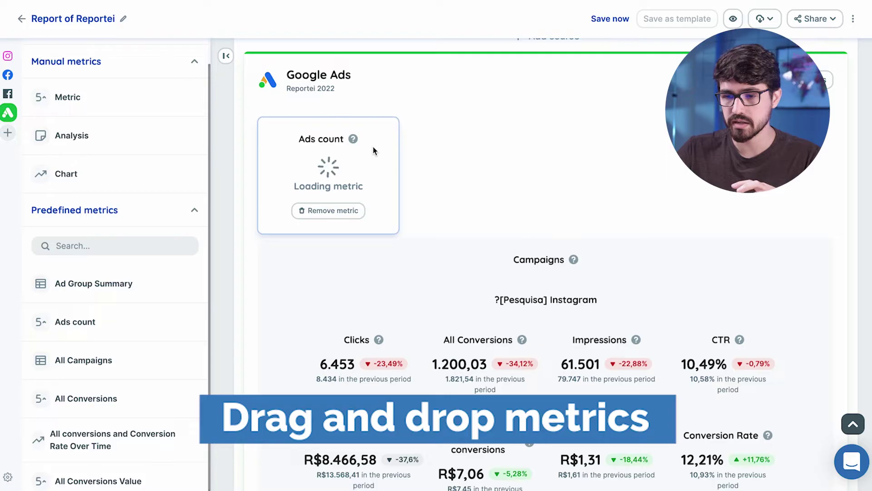
mouse_move(366, 162)
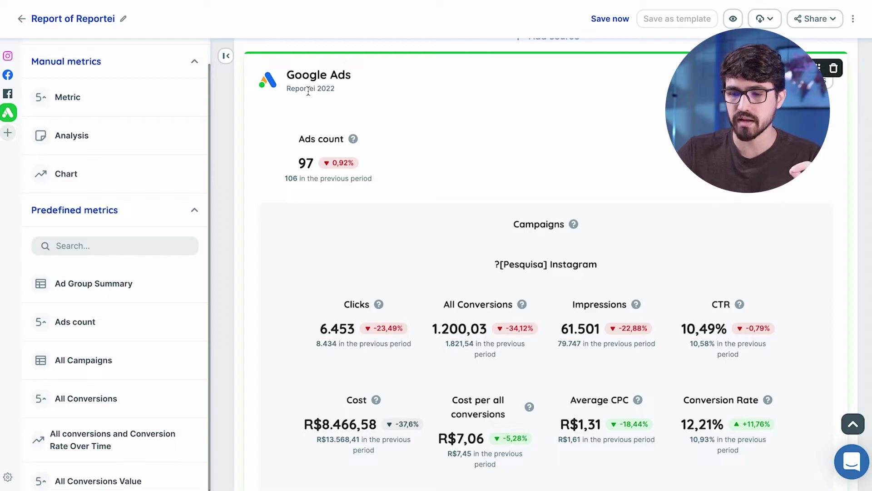
mouse_move(320, 160)
click(308, 165)
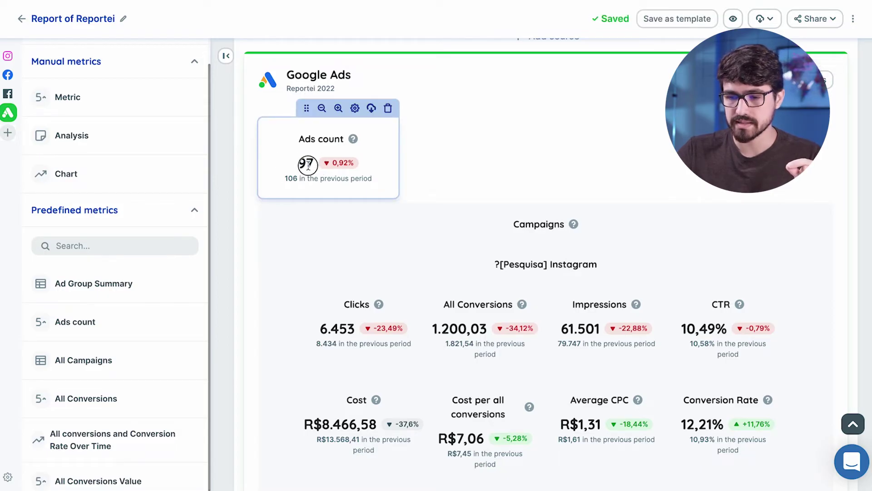
double_click(308, 165)
- Add Ads count to the [Pesquisa] Instagram campaign metrics, then close the metrics panel
scroll(430, 209, down, 2)
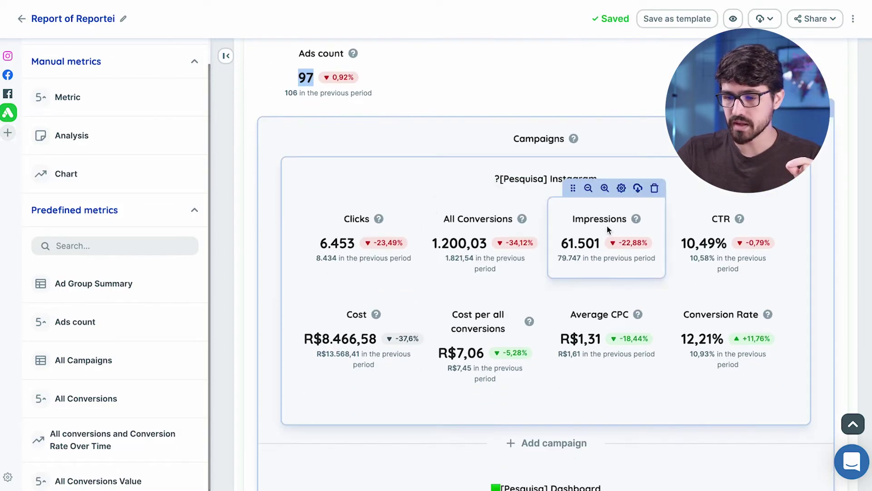
drag(78, 321, 377, 258)
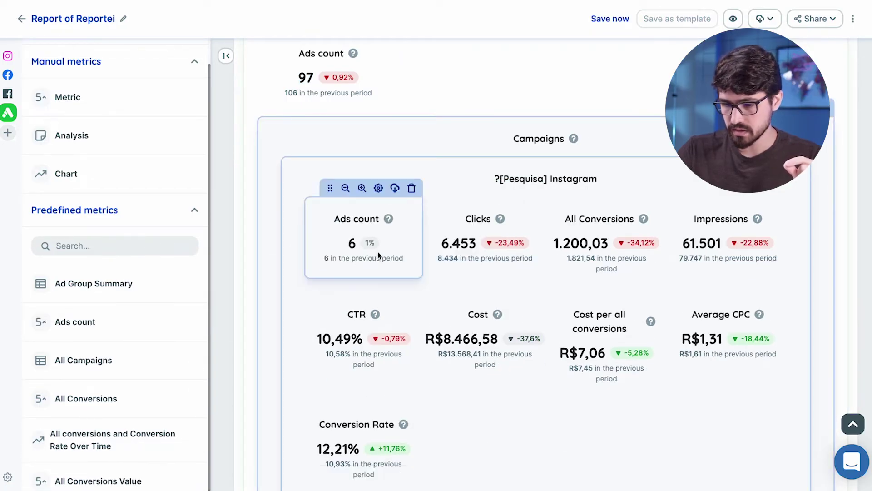
double_click(353, 243)
drag(510, 178, 620, 179)
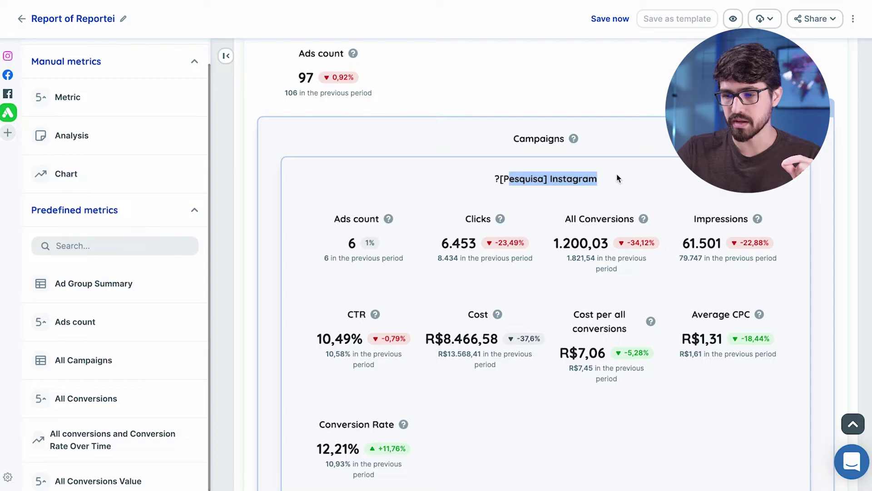
scroll(551, 171, up, 2)
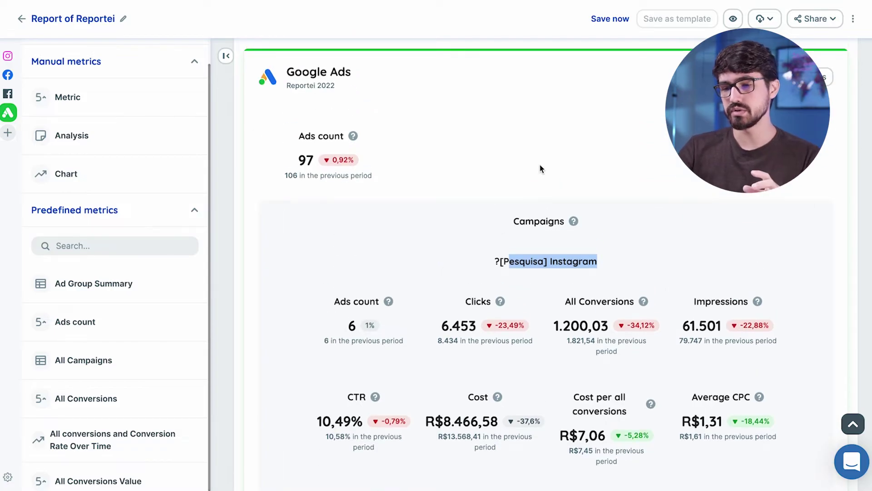
click(224, 56)
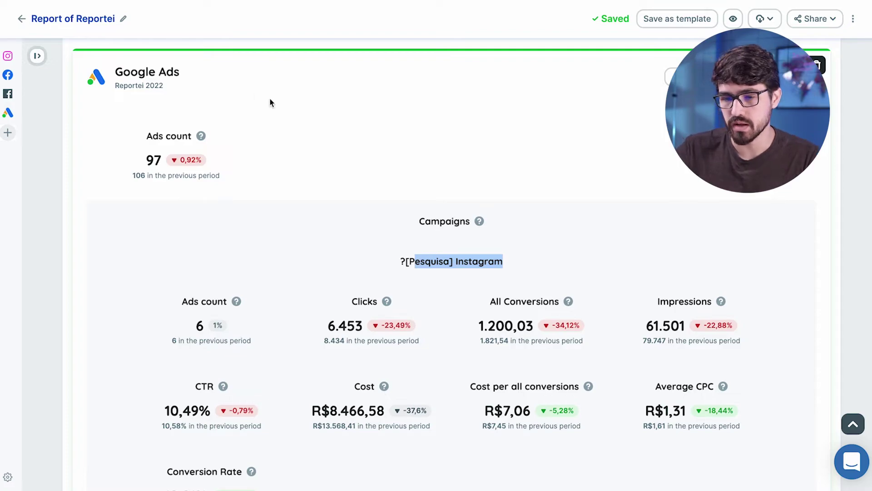
- Scroll back up to the report cover showing 01/01/2023–01/31/2023 versus 12/01/2022–12/31/2022
scroll(268, 101, up, 10)
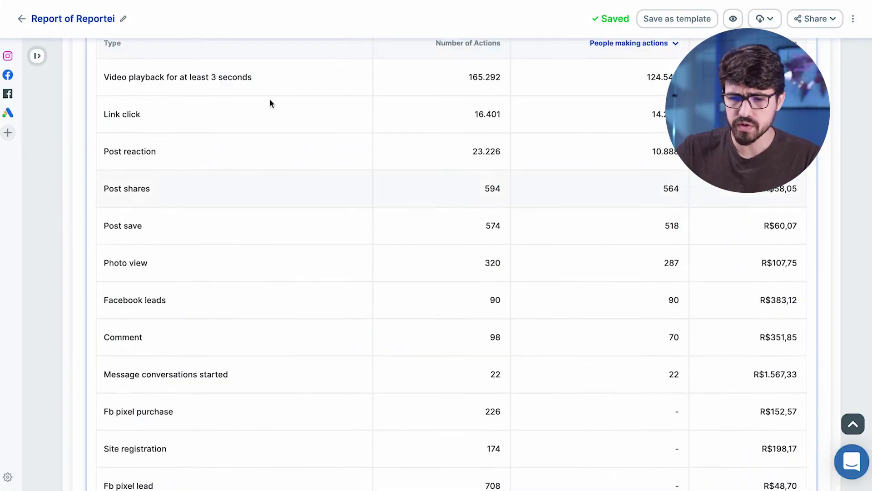
scroll(270, 114, up, 15)
scroll(269, 123, up, 10)
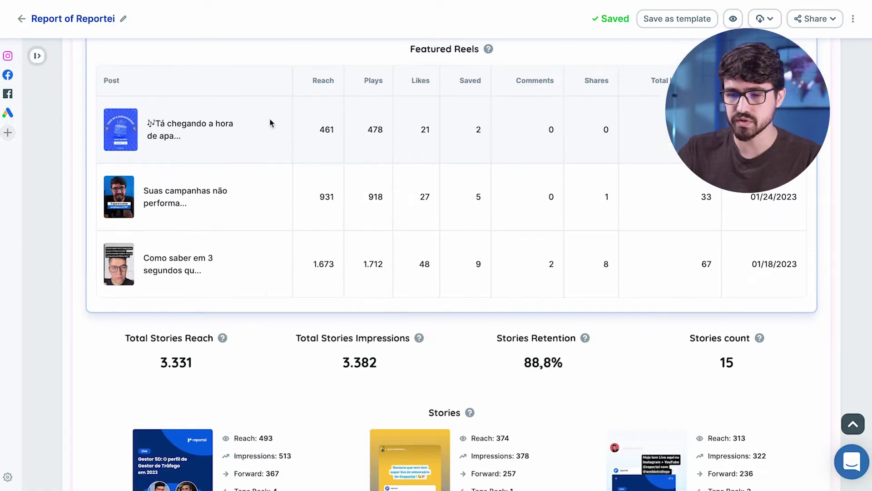
scroll(155, 224, up, 20)
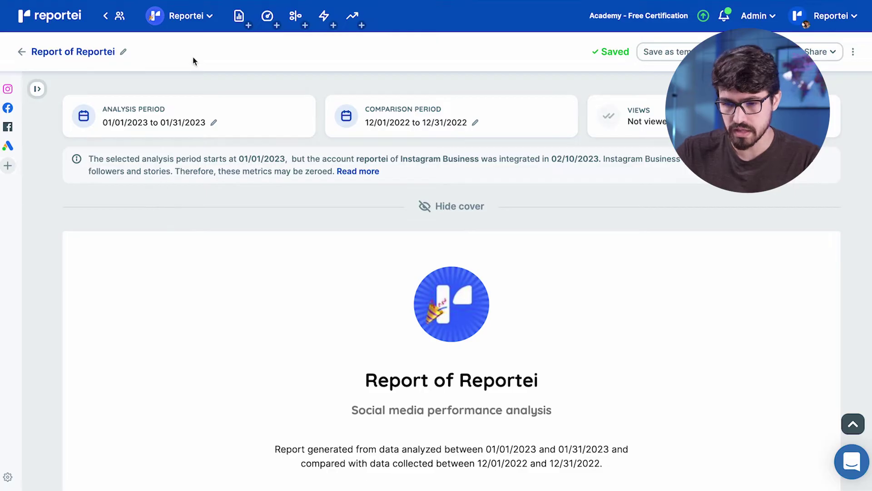
- Go back to the Reportei project overview from the project dropdown and start its first dashboard
click(190, 25)
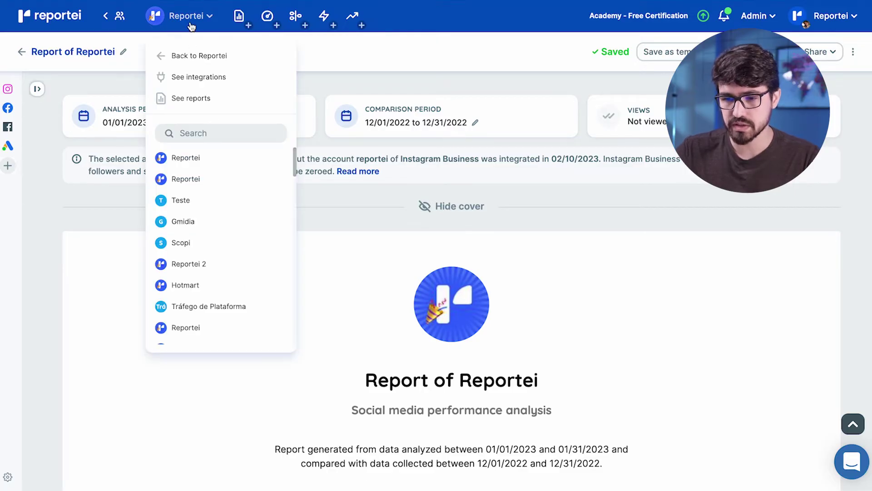
click(202, 61)
scroll(383, 179, down, 3)
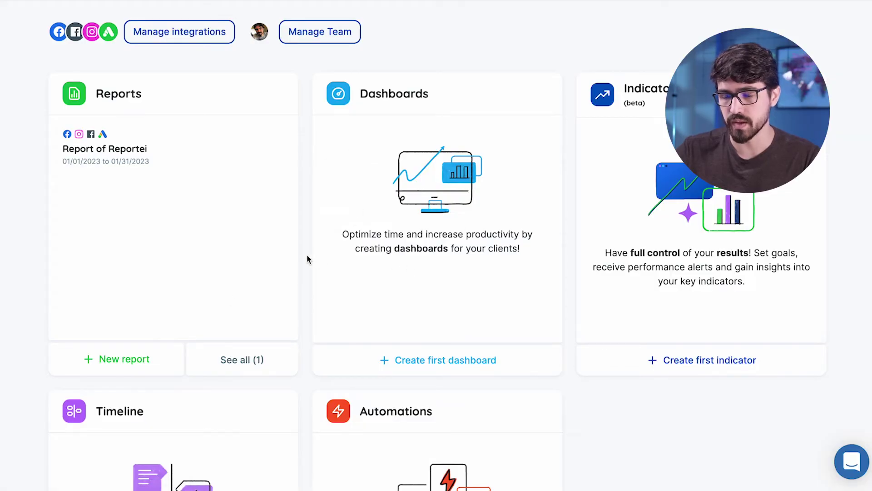
scroll(308, 259, up, 2)
scroll(307, 255, down, 2)
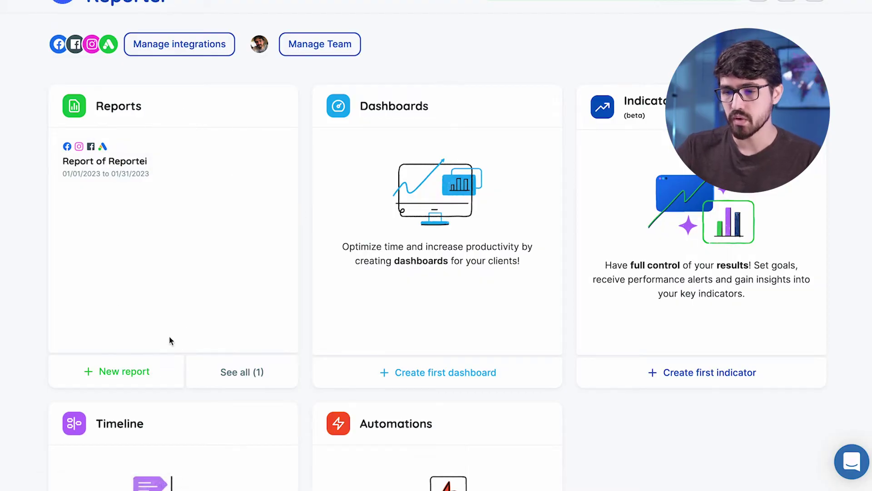
click(432, 371)
- Generate a Classic Template dashboard with only the Facebook Ads integration selected
scroll(435, 378, down, 4)
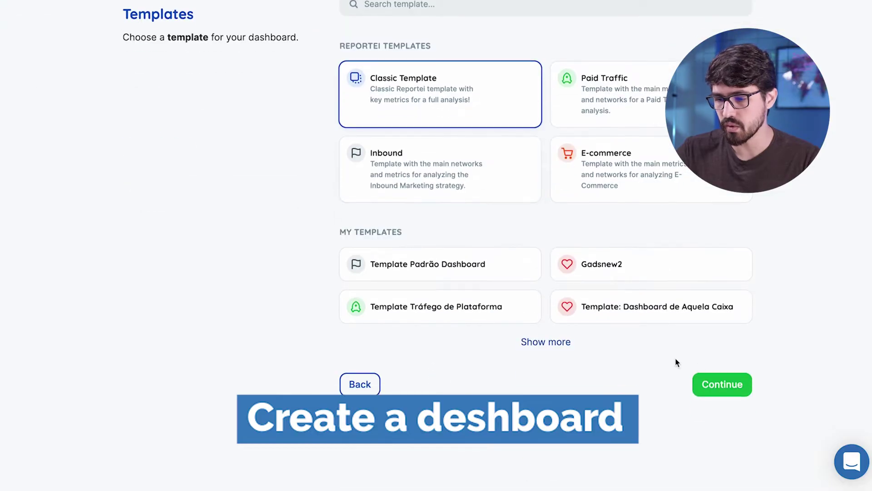
click(715, 385)
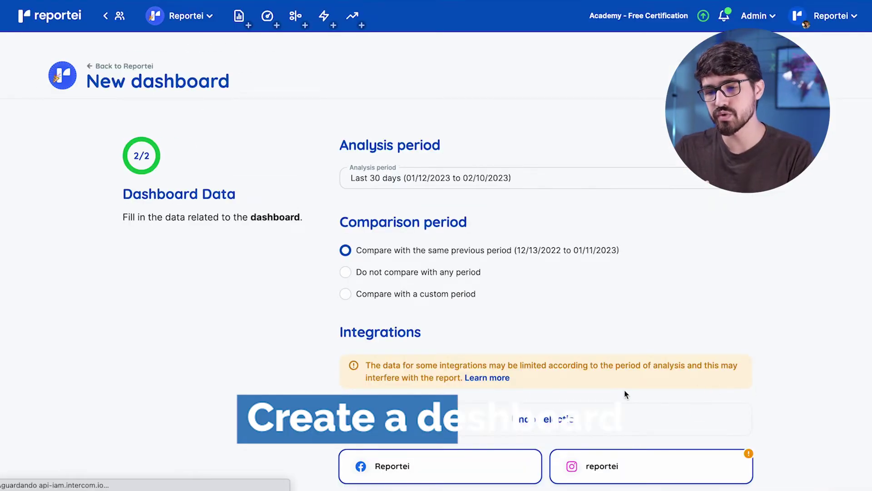
scroll(515, 271, down, 3)
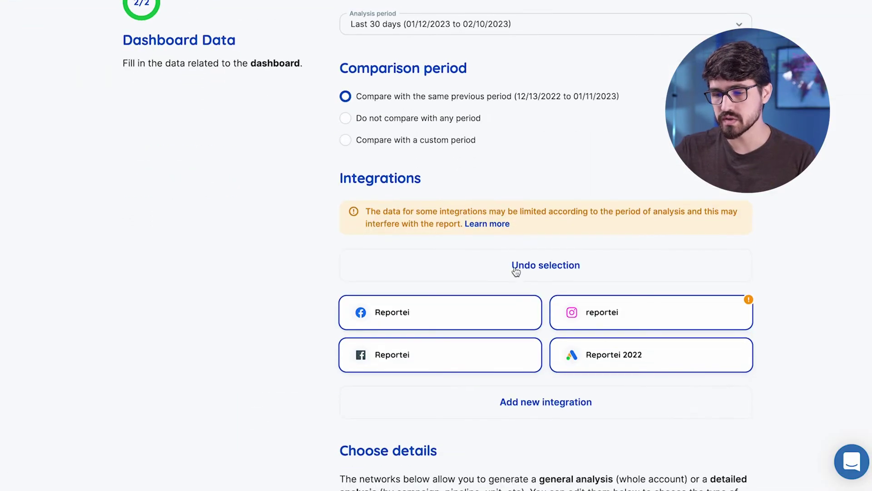
click(516, 267)
click(500, 361)
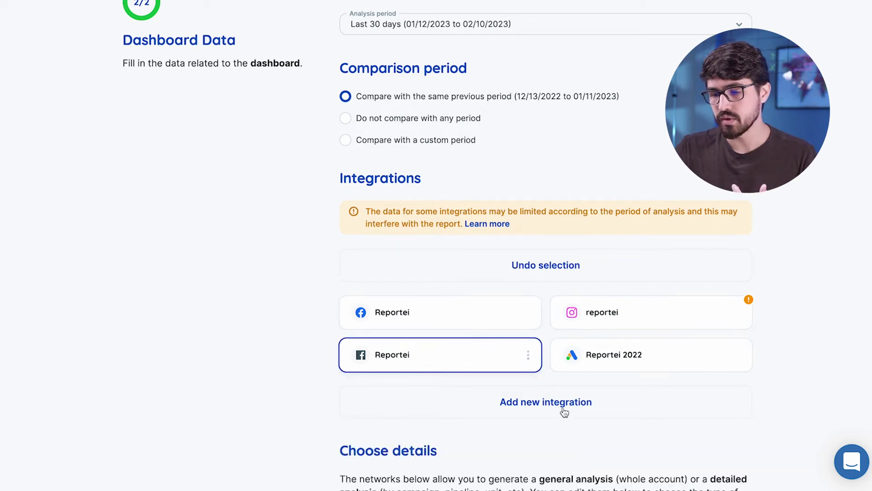
scroll(562, 411, down, 3)
click(628, 463)
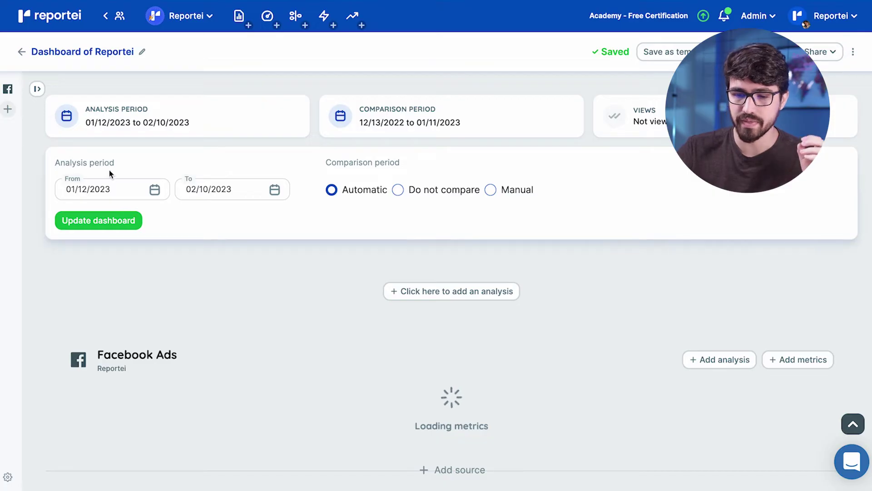
- Inspect the dashboard's start and end date calendars
click(146, 187)
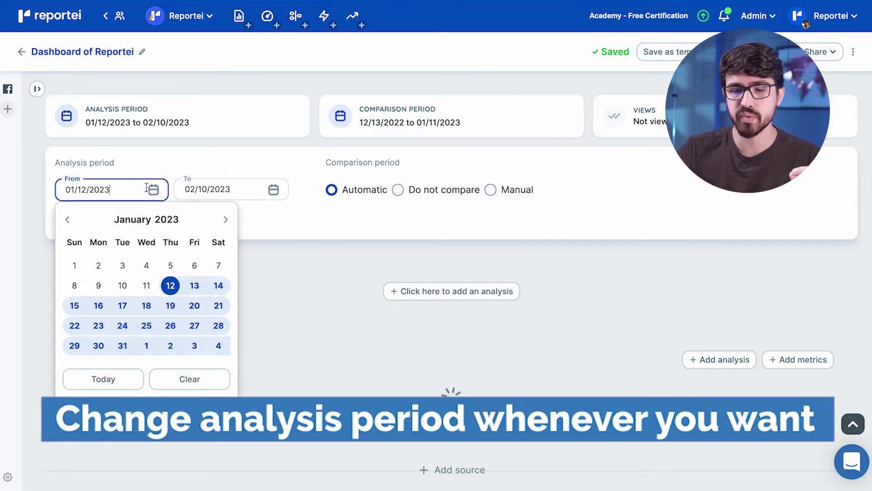
click(216, 188)
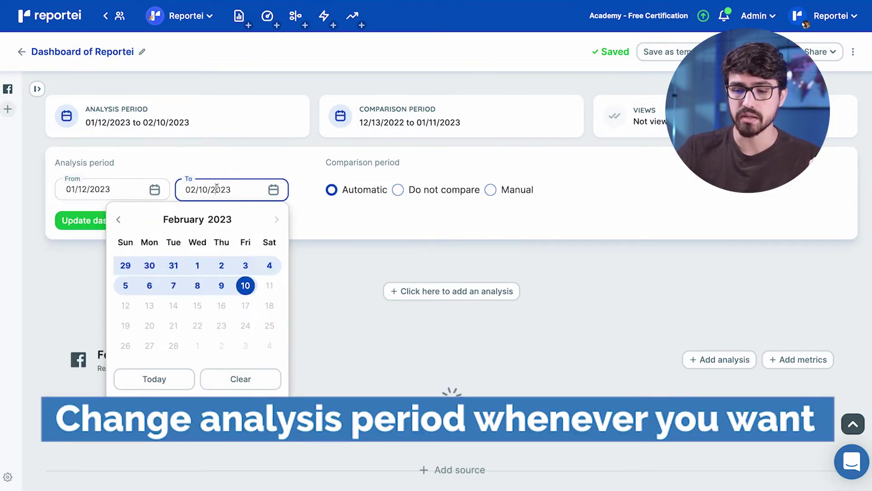
click(227, 163)
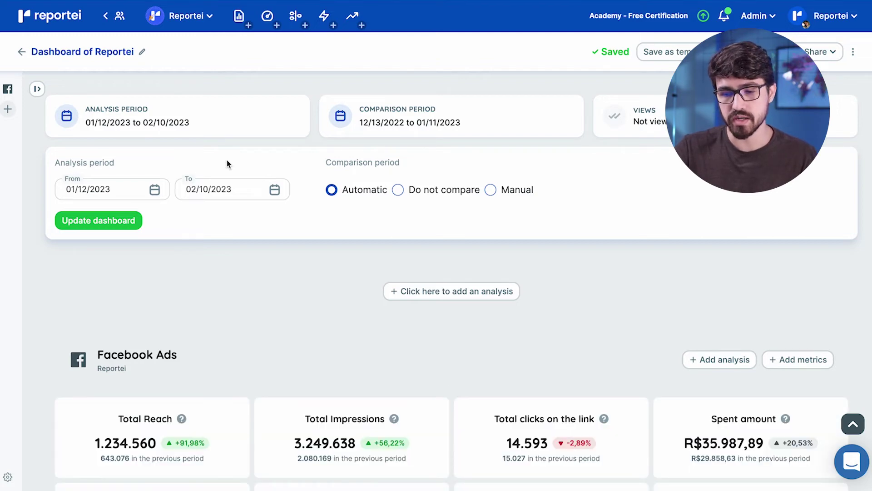
scroll(227, 161, down, 2)
scroll(279, 260, down, 3)
scroll(246, 247, up, 5)
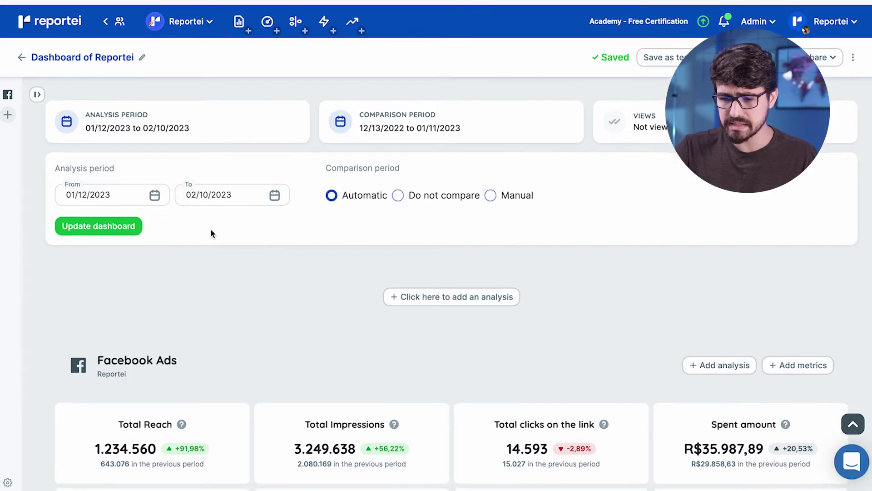
- Set the start date to 02/03/2023 and update the dashboard
click(131, 186)
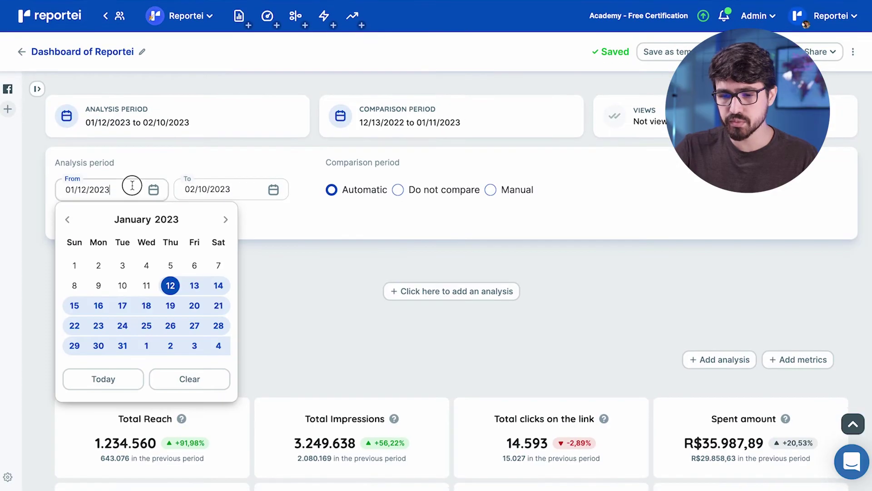
click(226, 219)
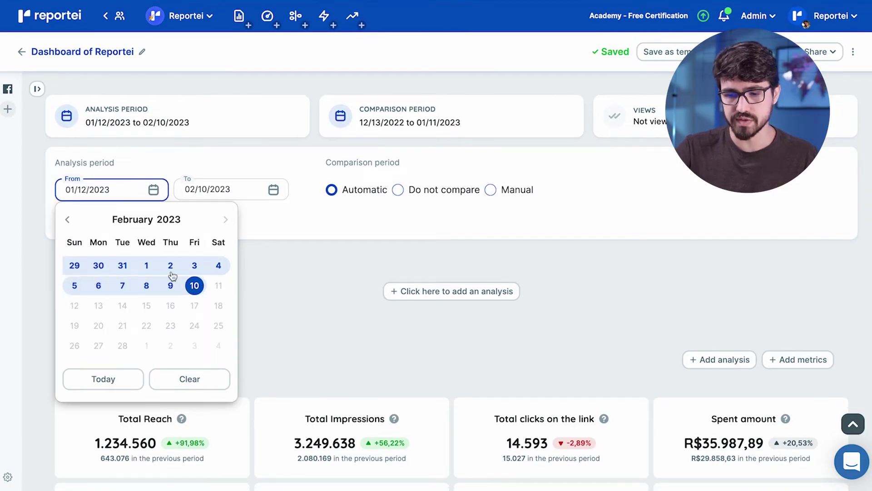
click(194, 266)
click(98, 220)
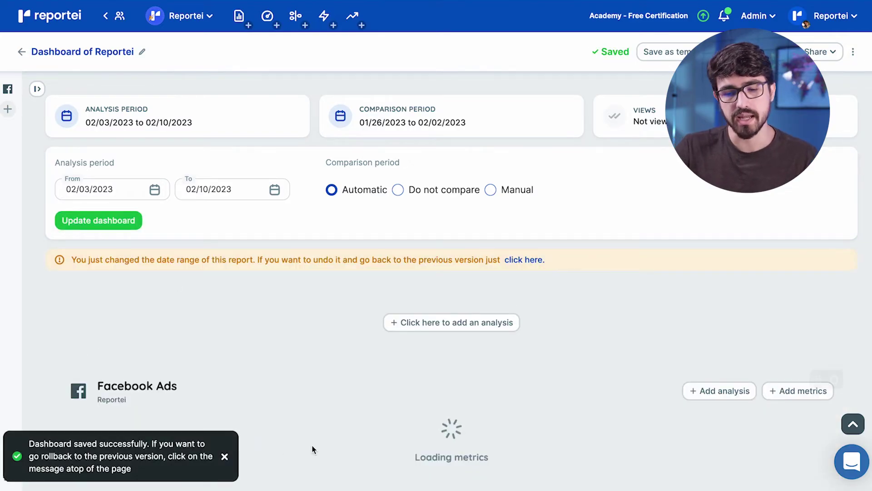
- View the dashboard's Copy link, WhatsApp and e-mail sharing options, then go back to the Reportei project
scroll(355, 443, down, 1)
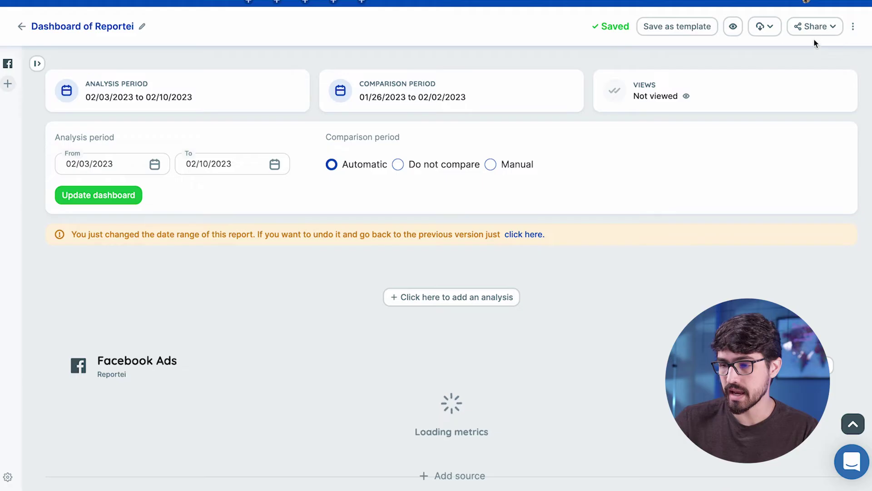
click(816, 26)
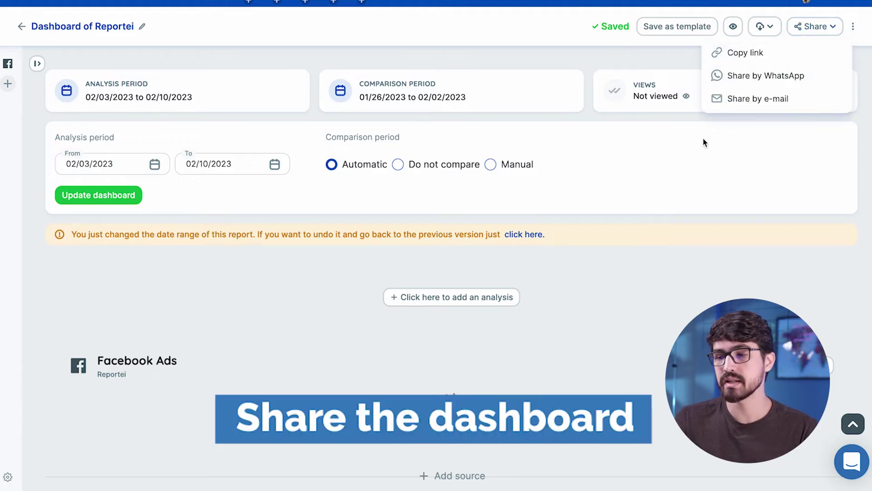
click(695, 156)
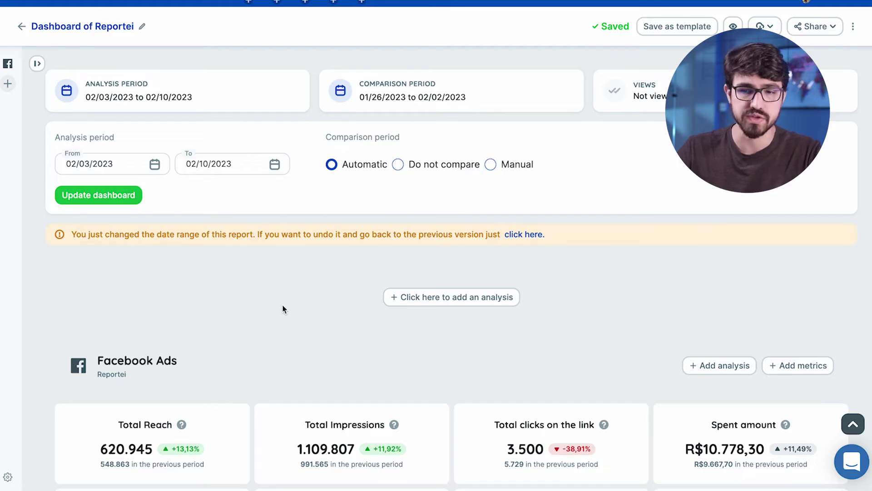
scroll(293, 335, up, 1)
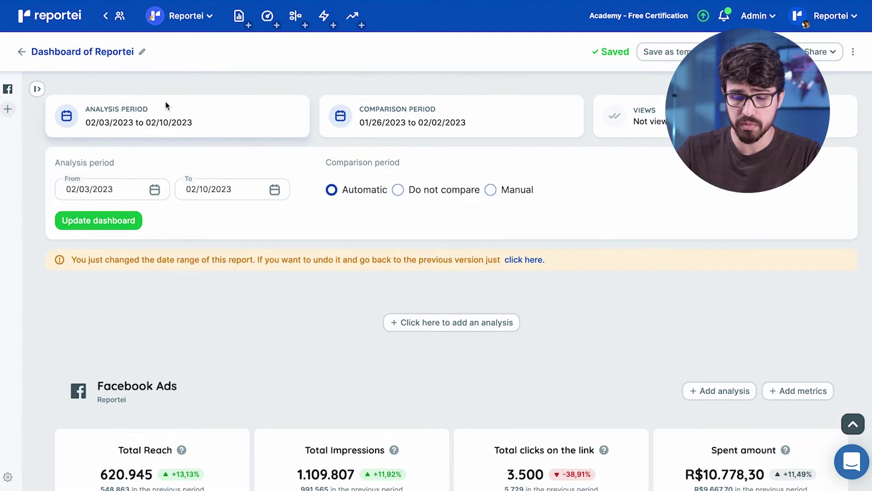
click(23, 53)
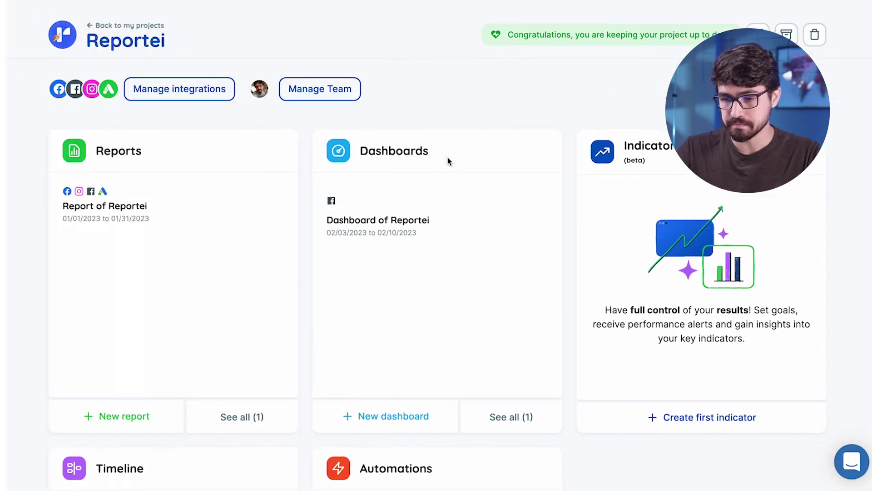
- Start a new report automation from the project page, opening the wizard at step 1/4
scroll(448, 159, down, 3)
scroll(448, 161, down, 1)
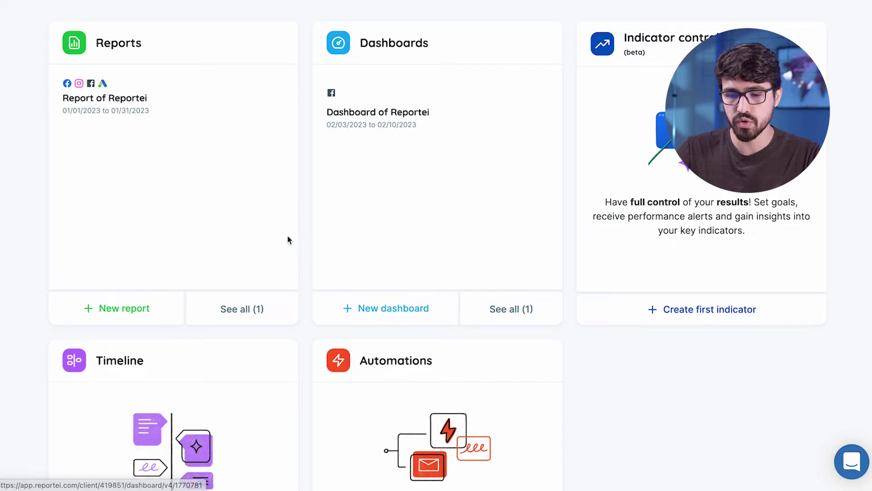
scroll(359, 379, down, 5)
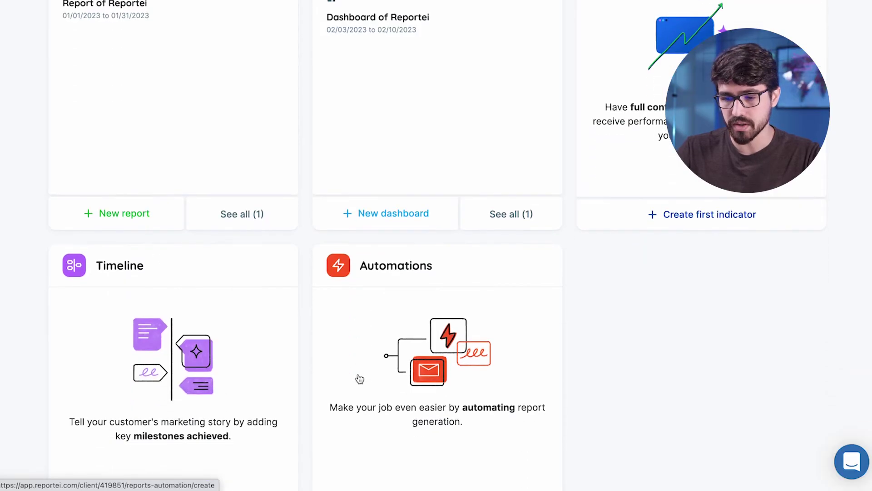
click(408, 426)
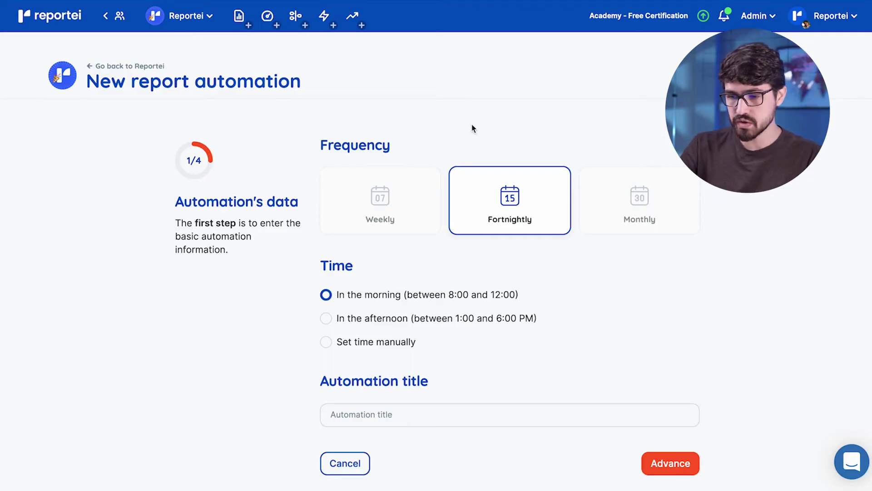
- Set the automation to Weekly, title it 'Morning Weekly Report', and advance to the Template step
click(411, 201)
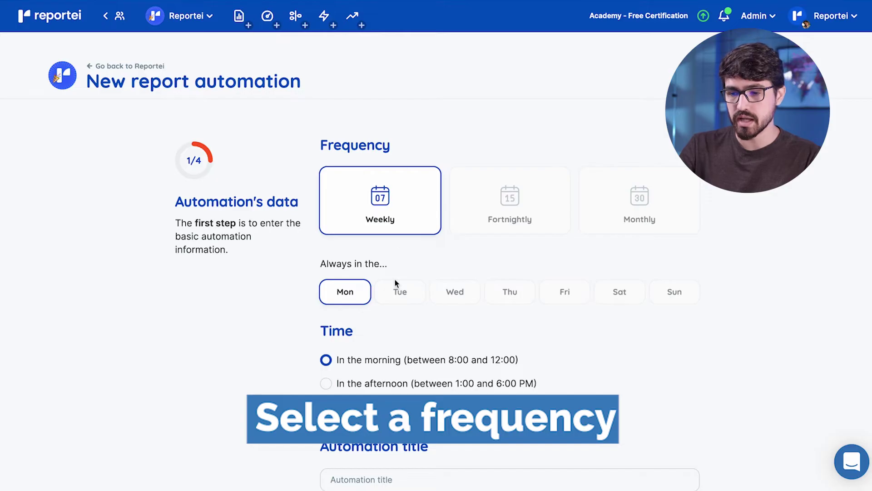
scroll(395, 282, down, 2)
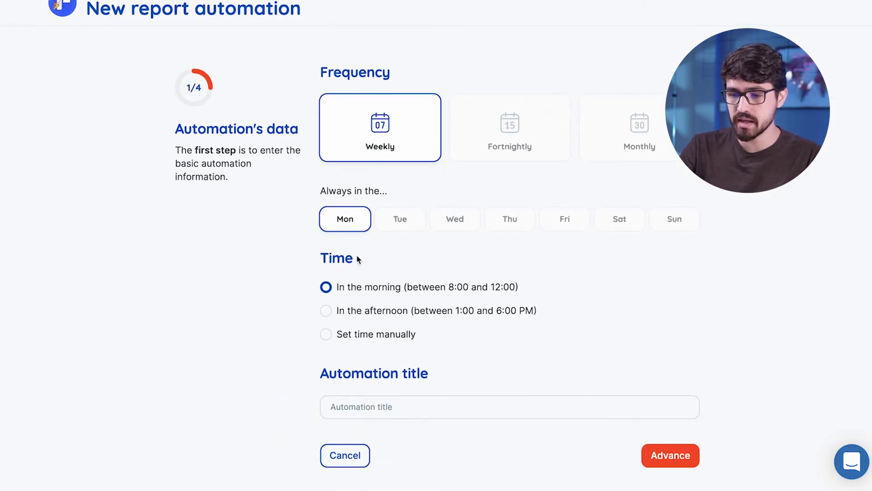
click(390, 404)
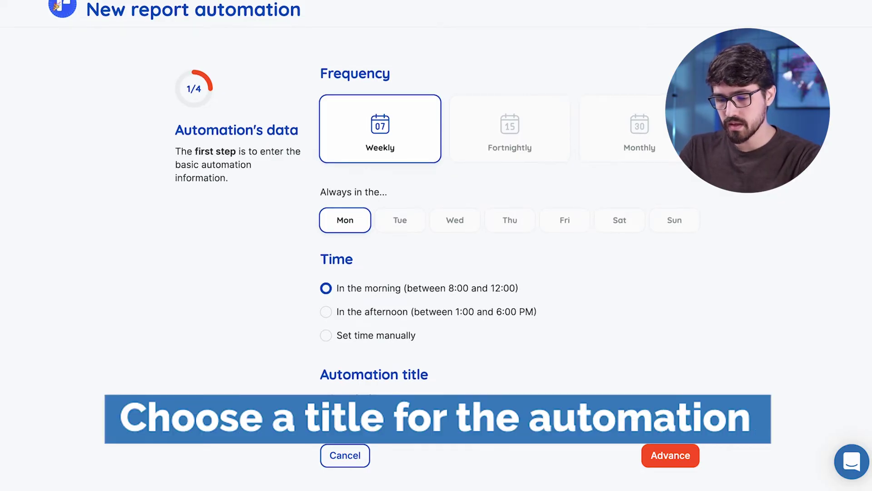
text(Morning Weekly REporti)
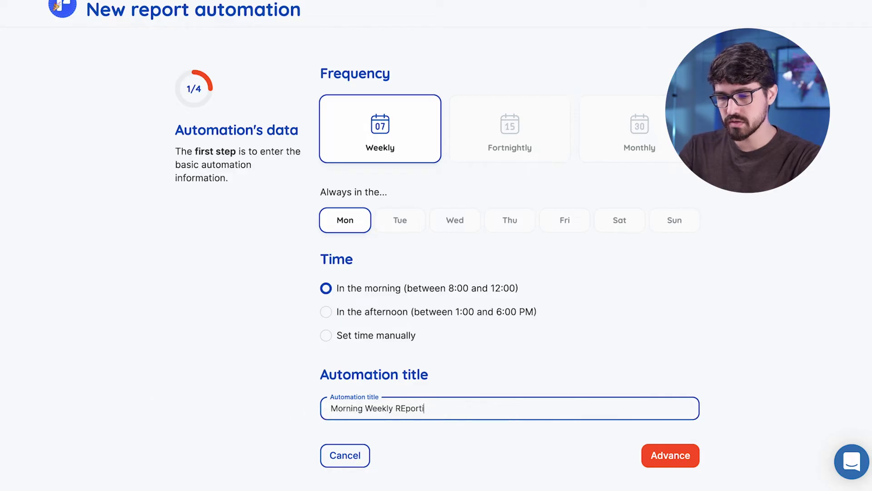
key(ctrl+shift+Left)
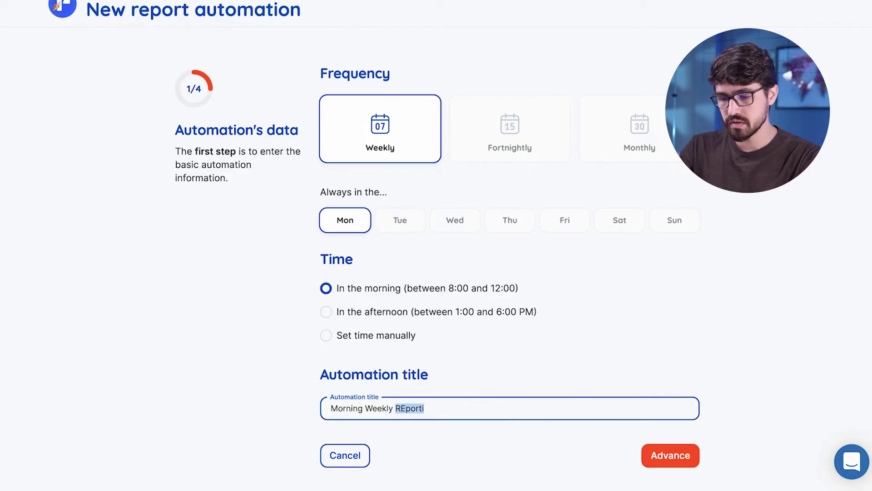
text(Report)
click(672, 454)
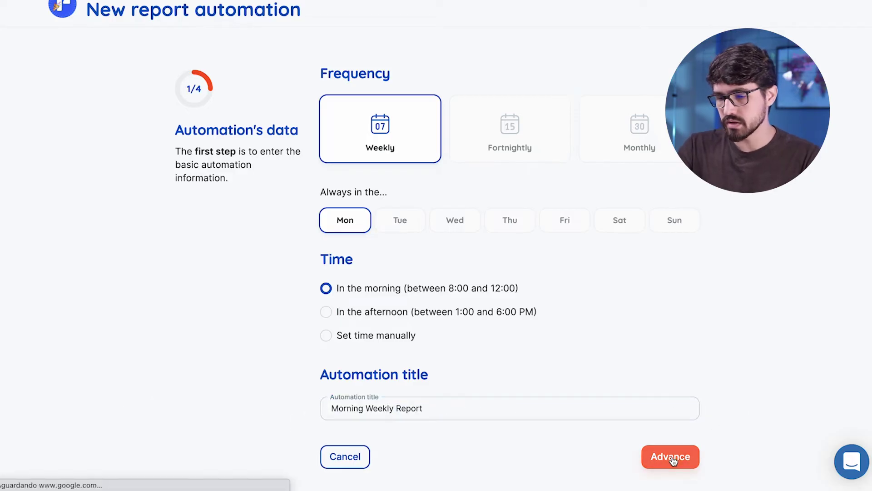
- Keep the Classic Template and continue to the report data step
scroll(399, 279, down, 3)
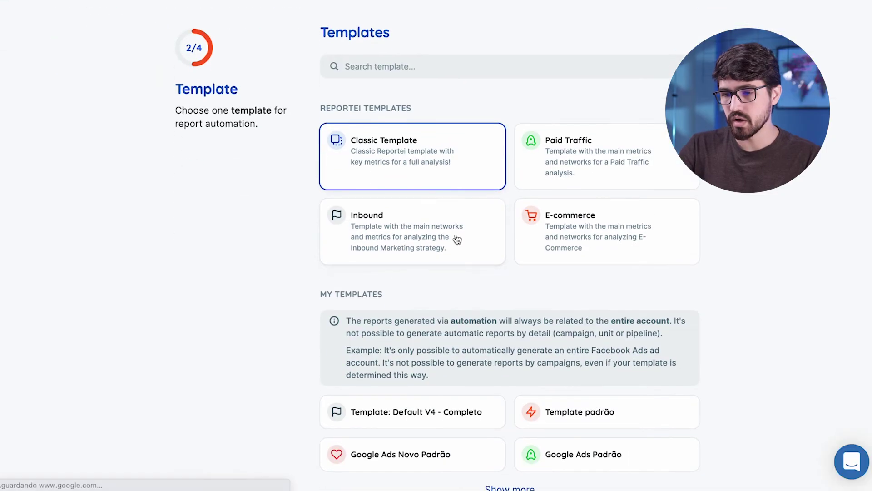
scroll(436, 189, down, 2)
click(679, 444)
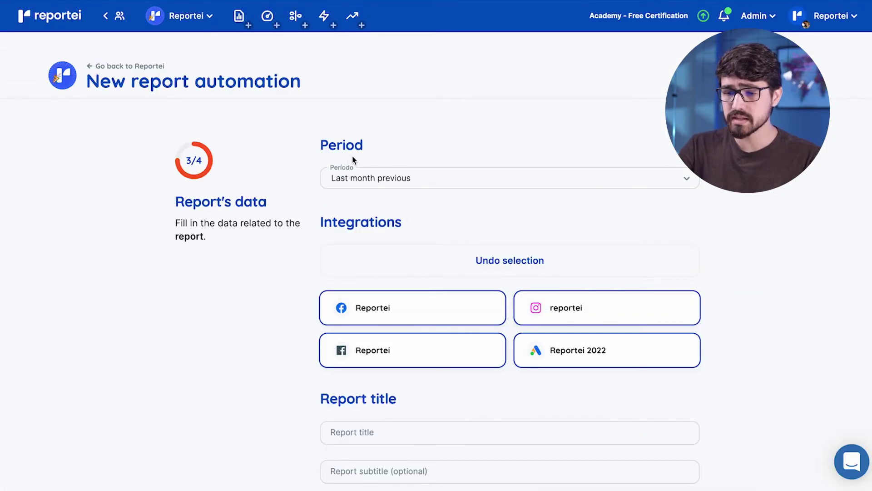
- Set the period to Last week previous (Mon - Sun), title the report 'Weekly Report', and advance
click(389, 177)
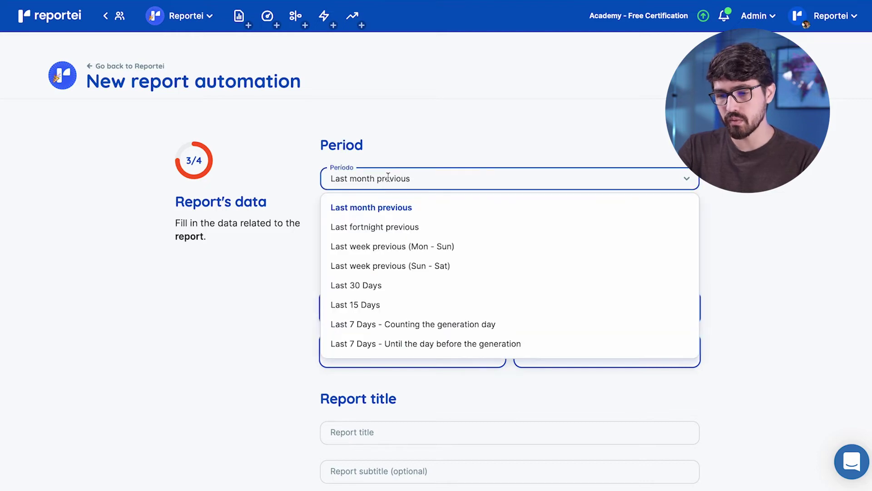
click(407, 247)
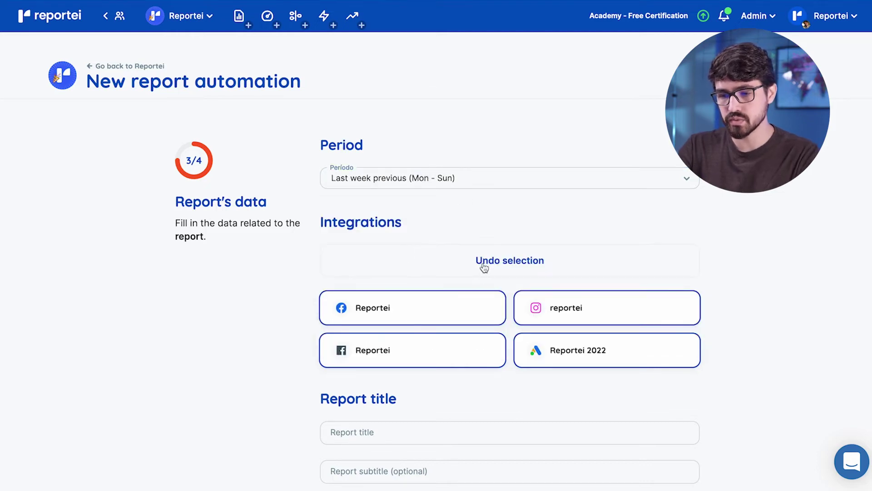
scroll(484, 268, down, 3)
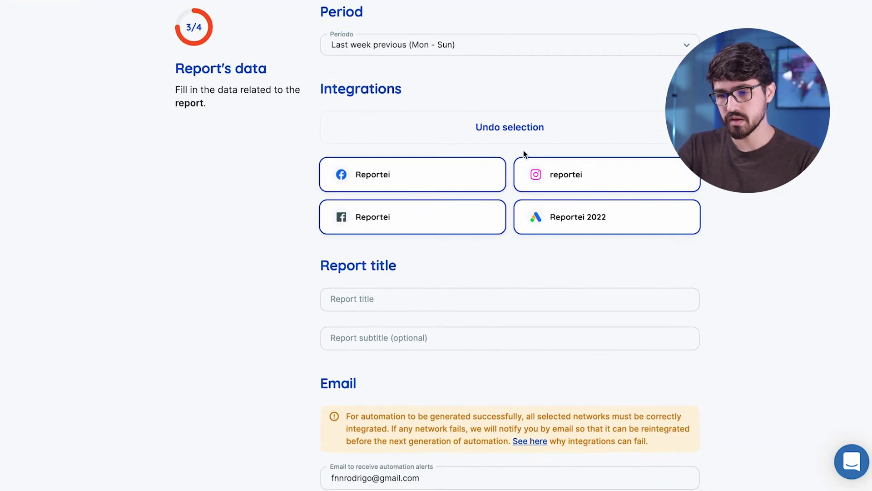
click(440, 289)
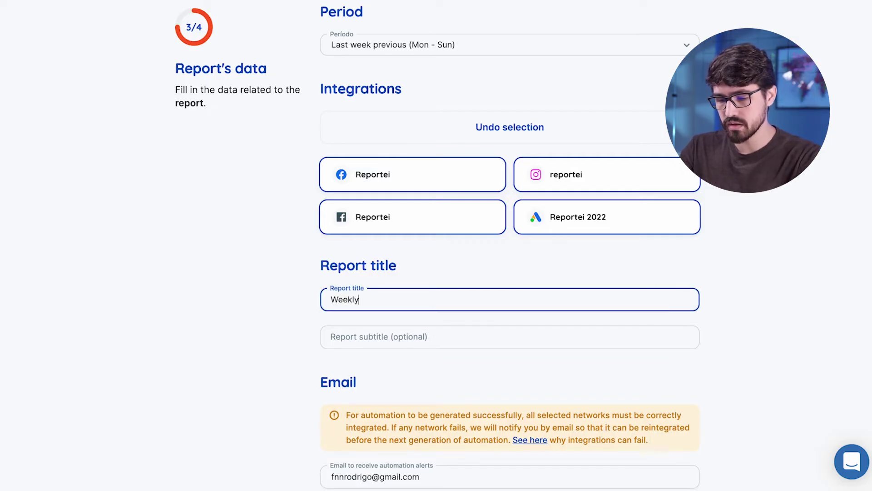
scroll(462, 392, down, 1)
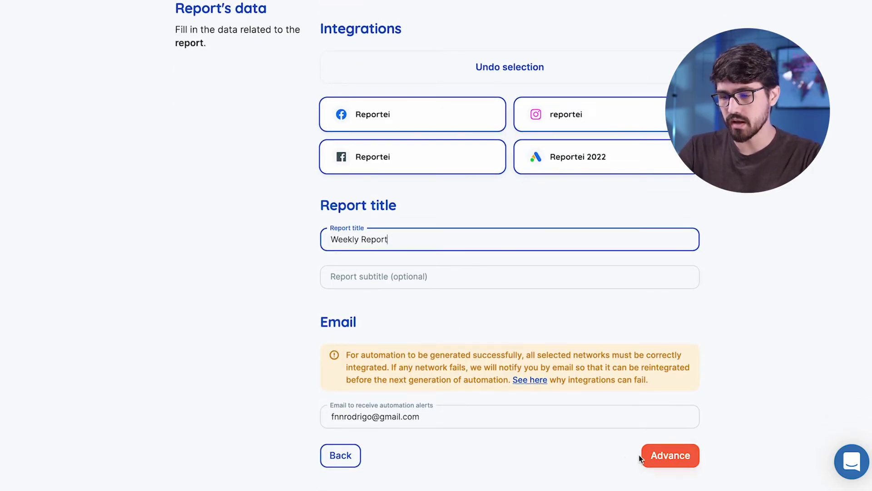
click(620, 460)
click(673, 455)
click(675, 457)
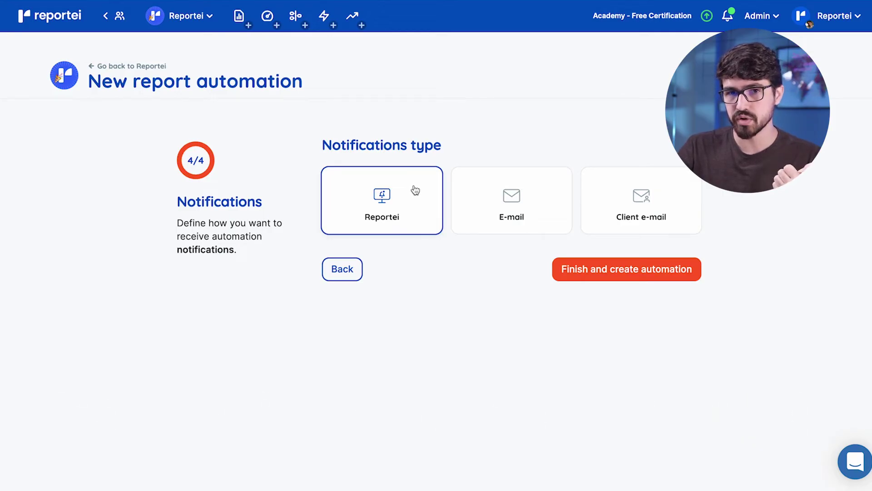
click(507, 202)
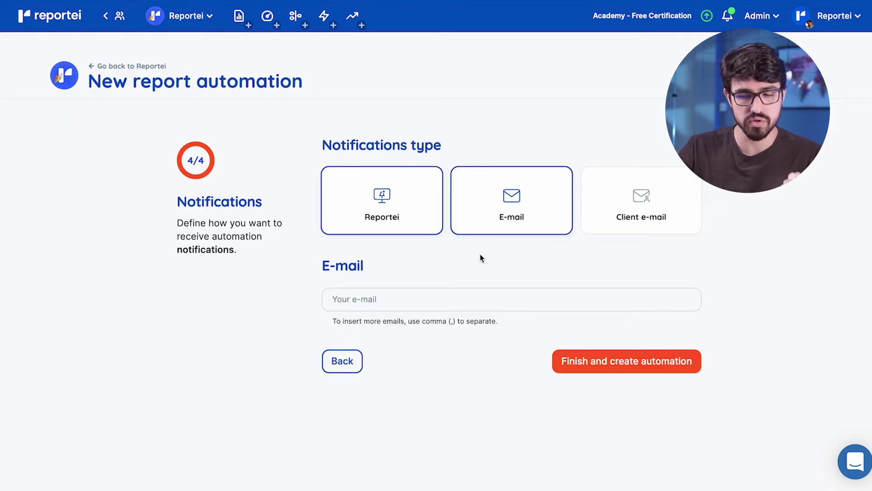
click(626, 209)
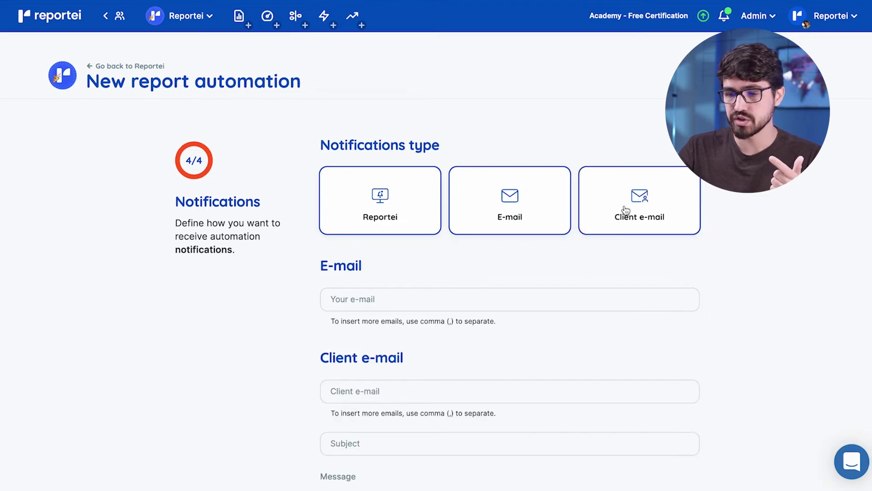
scroll(459, 336, down, 5)
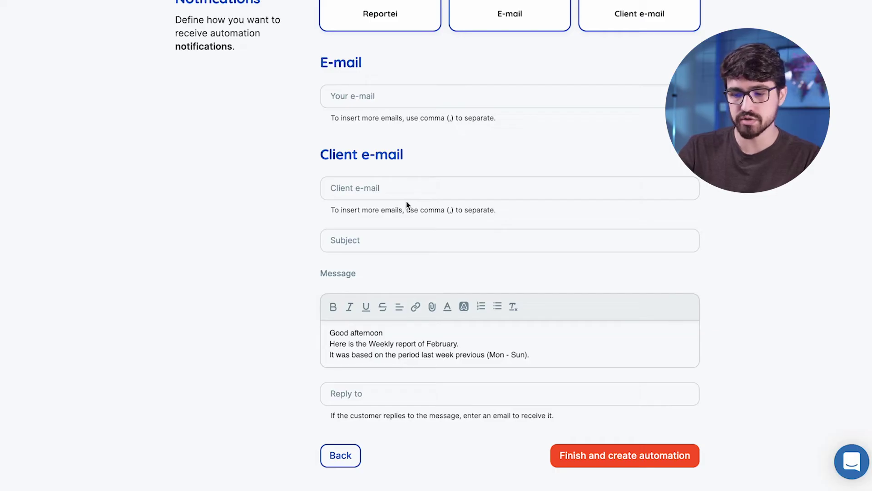
scroll(410, 201, up, 4)
click(606, 146)
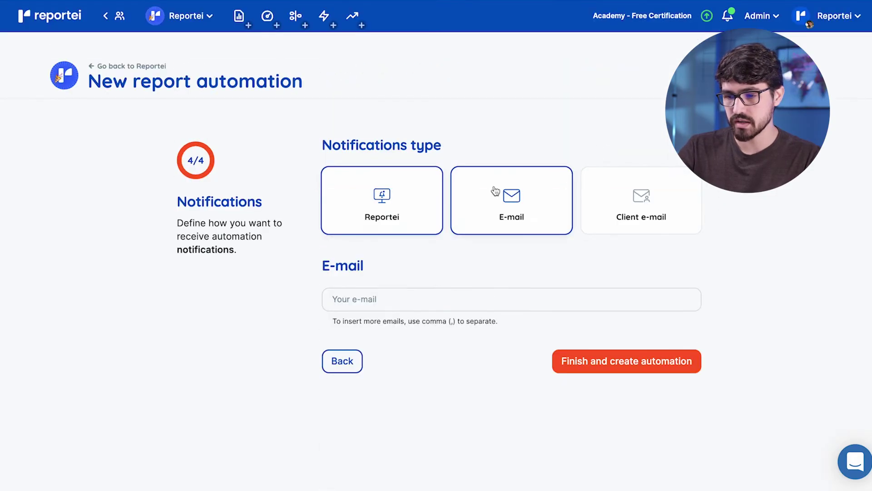
click(497, 190)
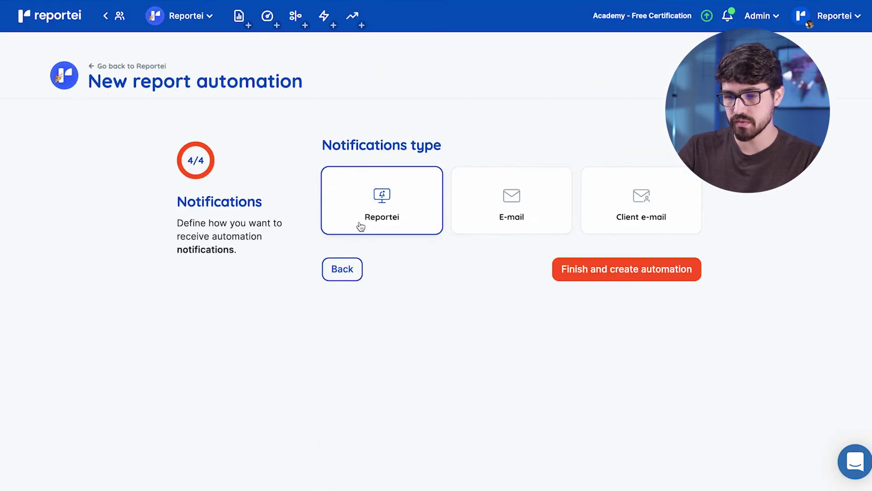
click(623, 278)
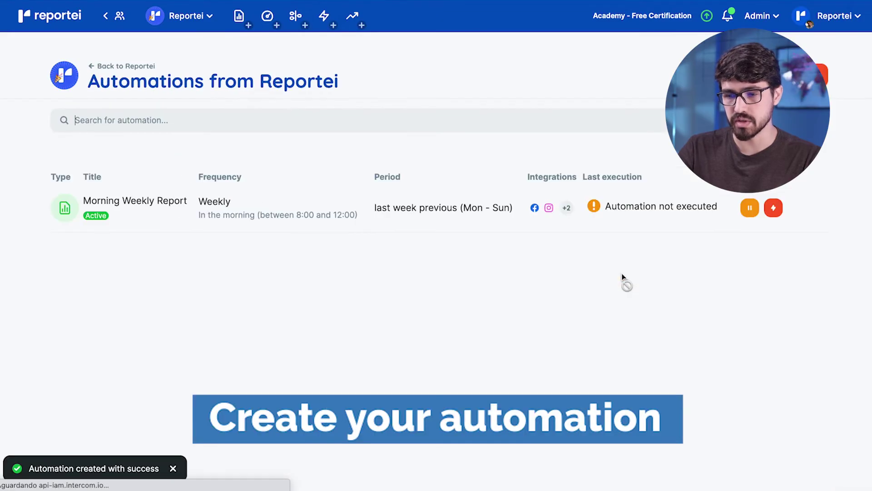
- Review the new Morning Weekly Report automation's row, then go back to the project overview
drag(136, 200, 493, 213)
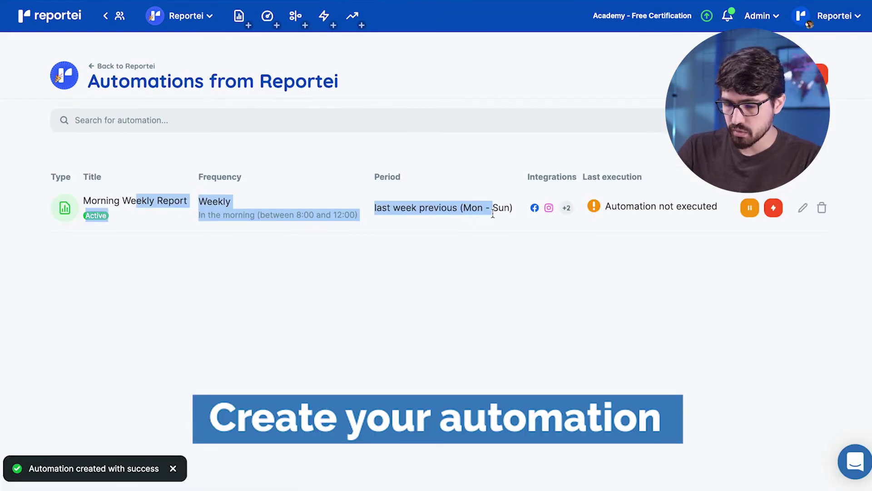
click(475, 258)
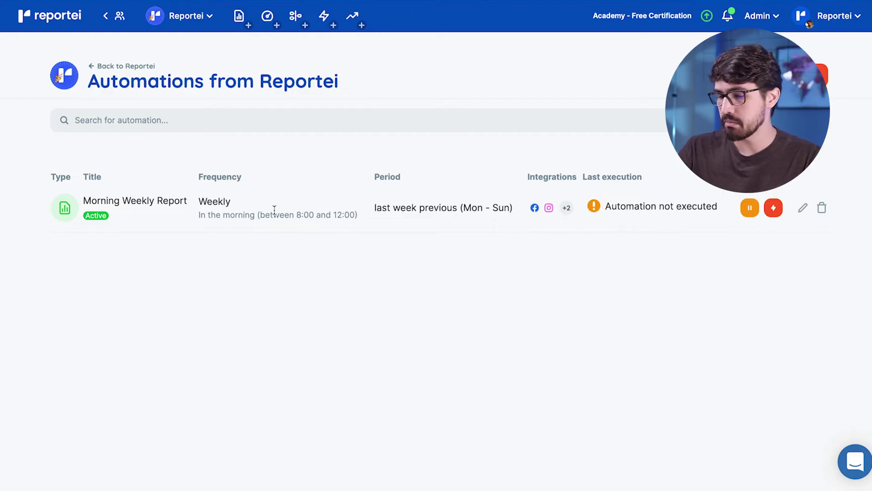
click(131, 69)
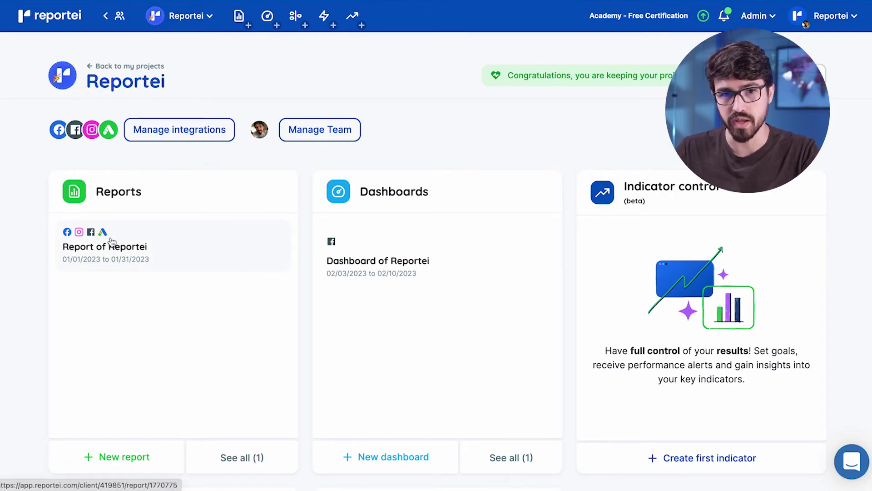
- Scroll down to the Timeline and Automations cards and start the project's first timeline event
scroll(111, 241, down, 1)
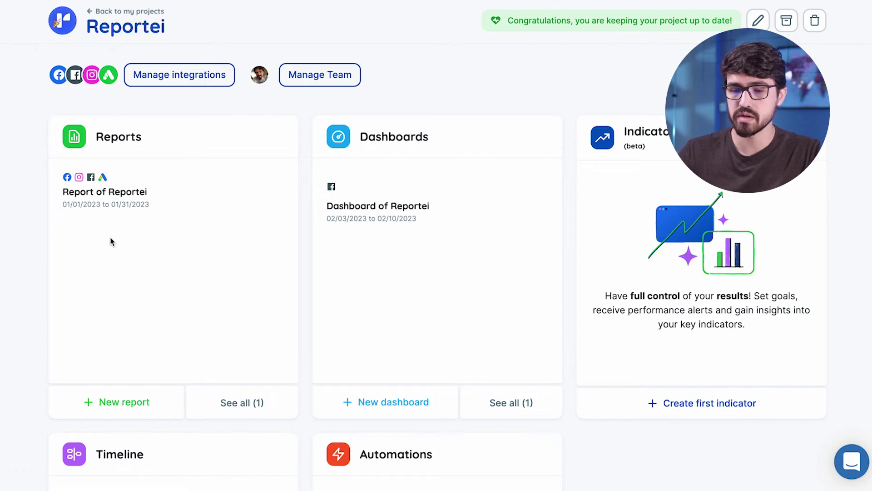
scroll(111, 241, down, 2)
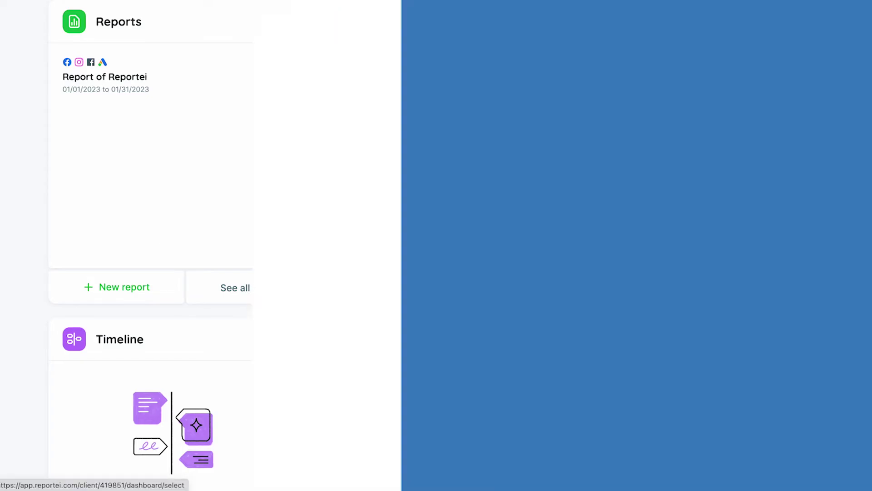
scroll(346, 285, down, 3)
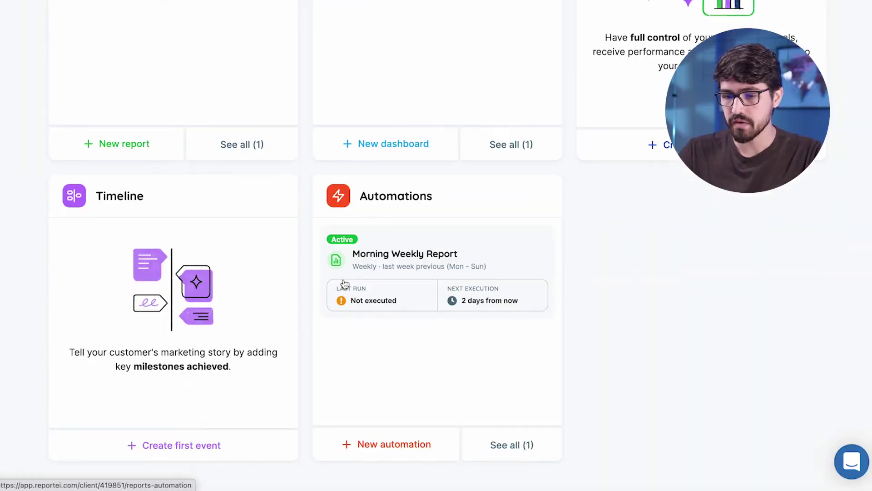
scroll(345, 283, up, 3)
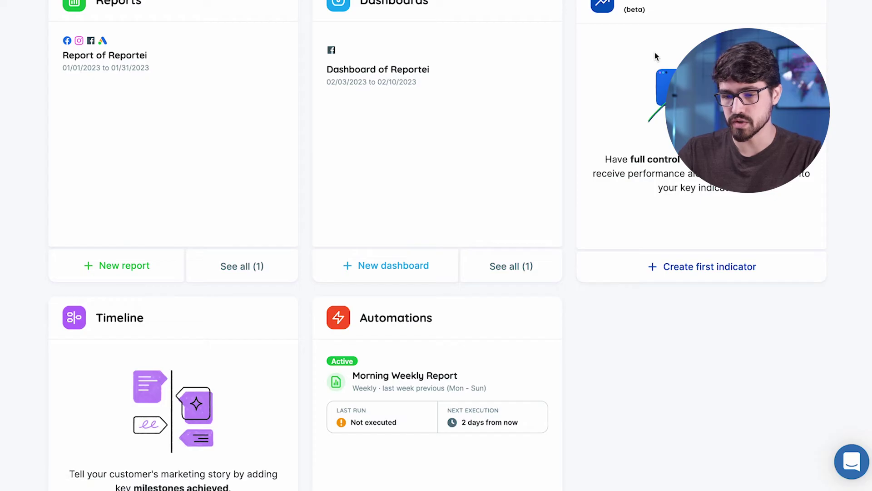
scroll(655, 53, down, 2)
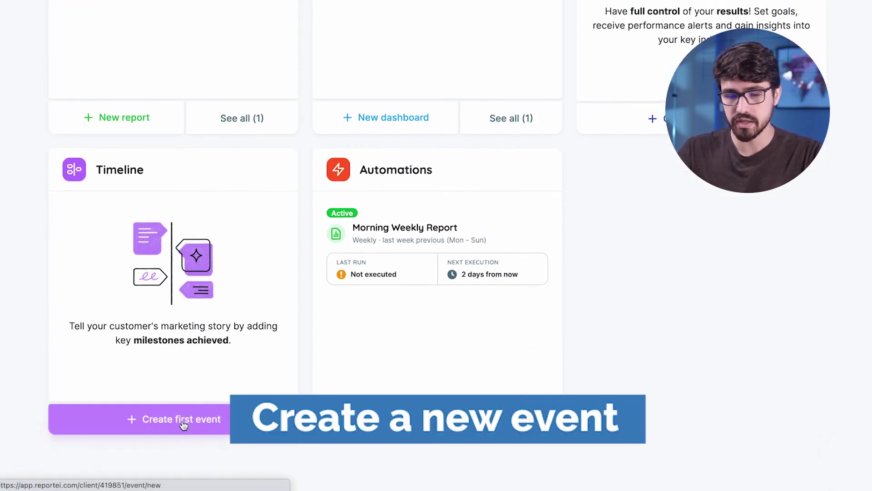
click(182, 420)
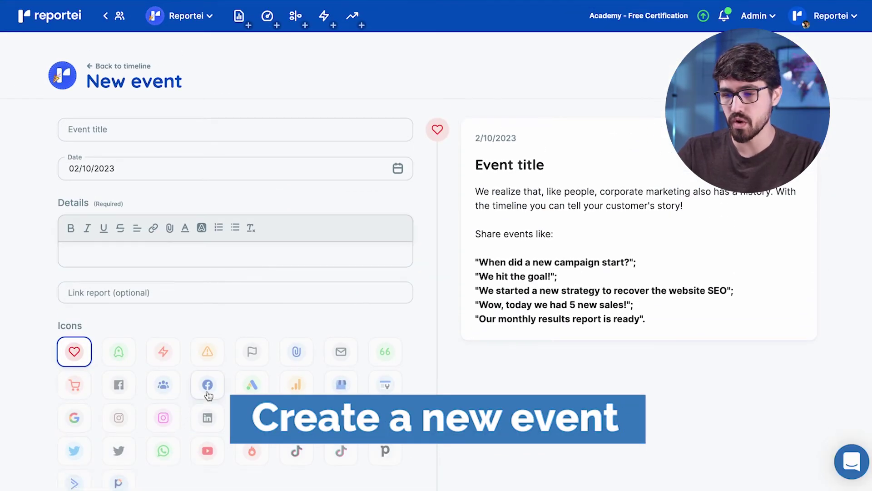
- Save a 'First Meeting' event with a short description and the green rocket icon
click(279, 132)
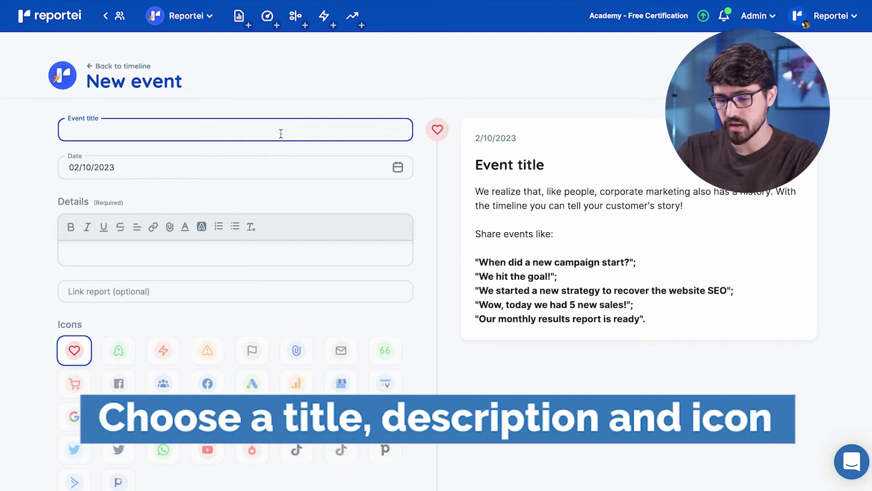
text(This is my)
key(ctrl+a)
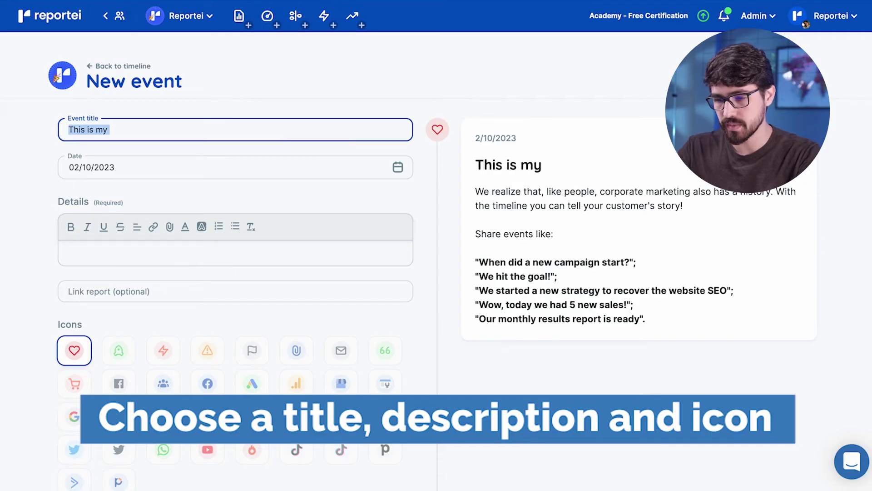
text(First Meeting)
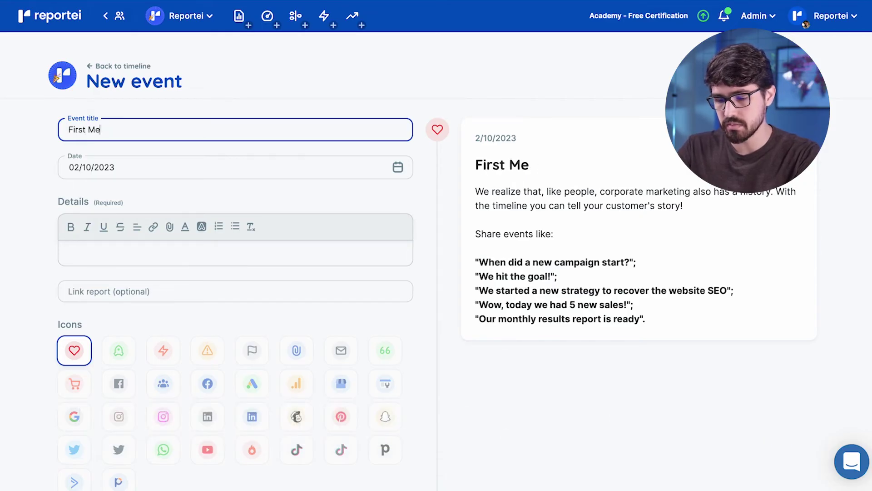
click(264, 251)
text(asdasasdadssad)
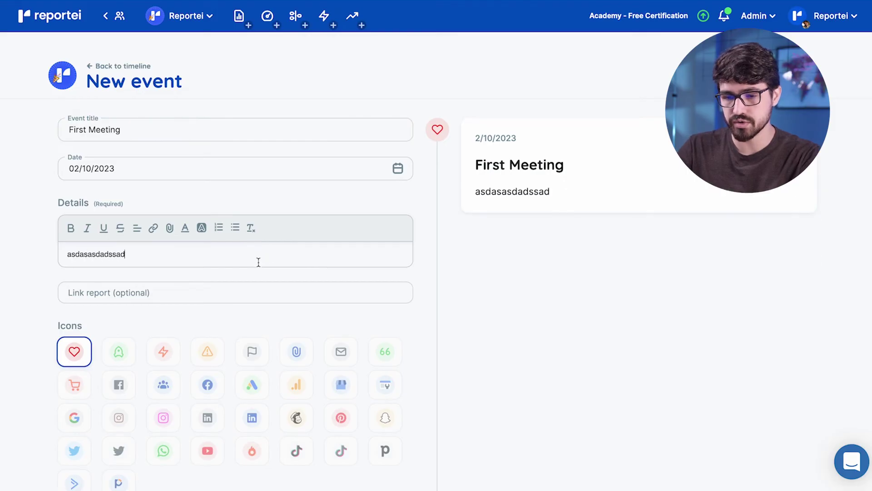
scroll(259, 263, down, 2)
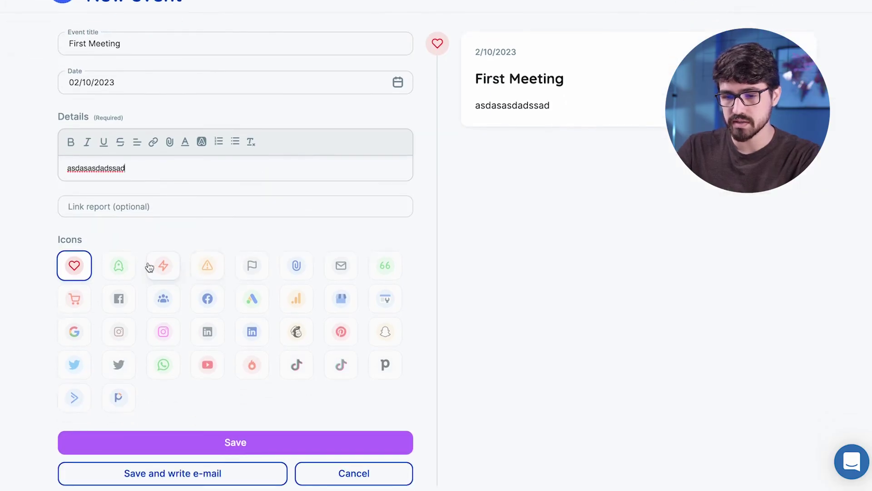
click(116, 270)
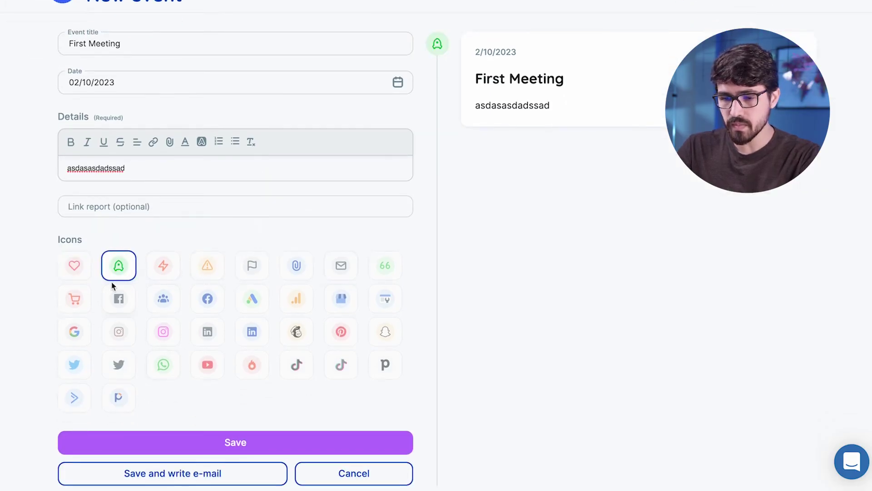
click(236, 437)
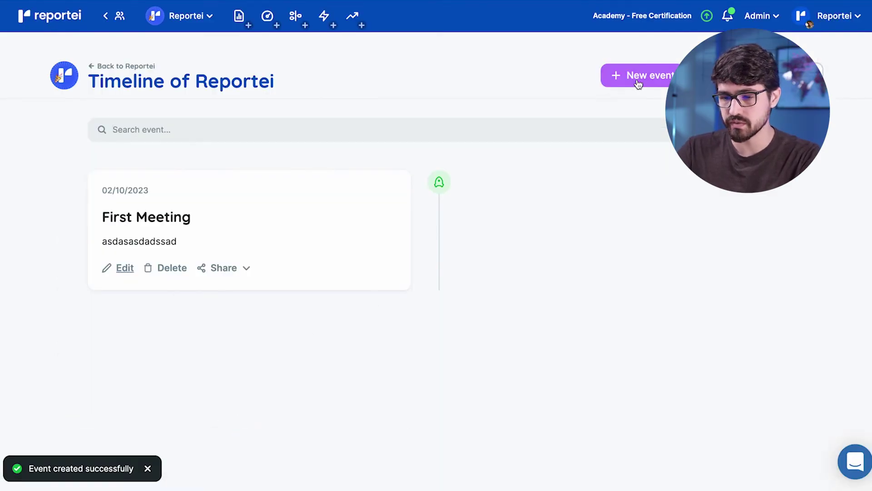
- Save a second event, 'Campaigns Started', with a short description and the heart icon
click(632, 85)
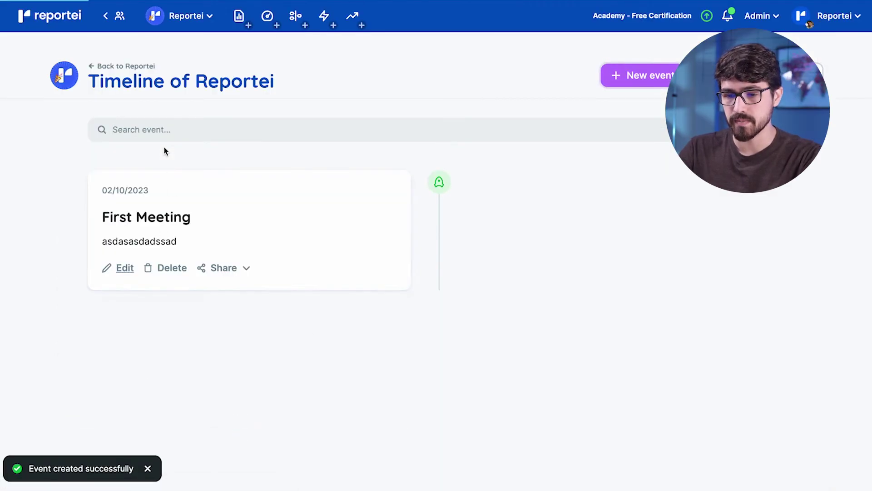
click(164, 132)
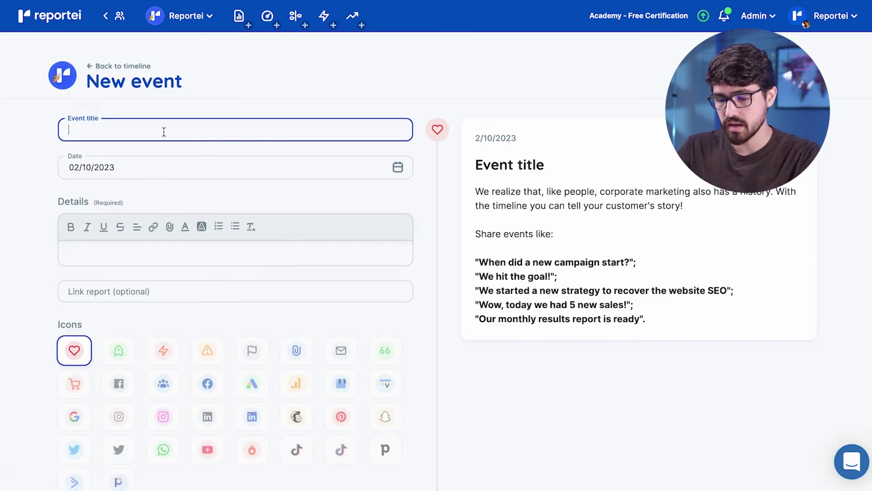
text(Campaigns Star)
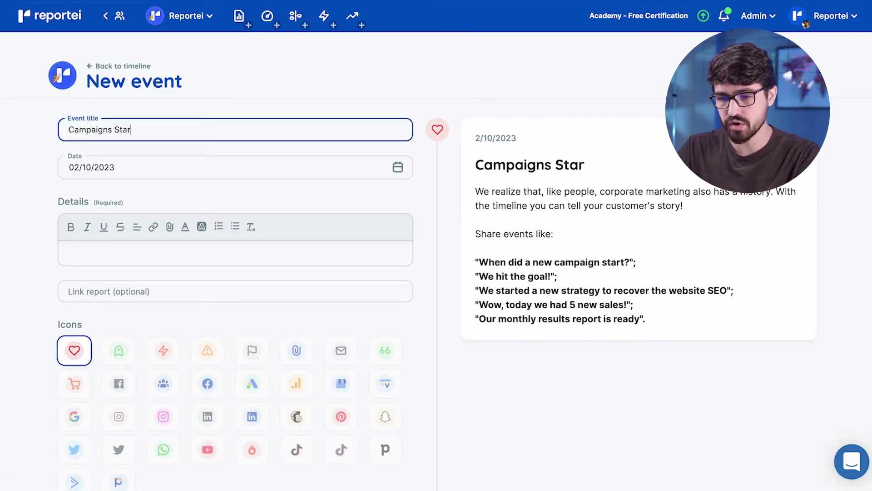
text(ted)
click(139, 247)
text(asdadas)
scroll(138, 247, down, 3)
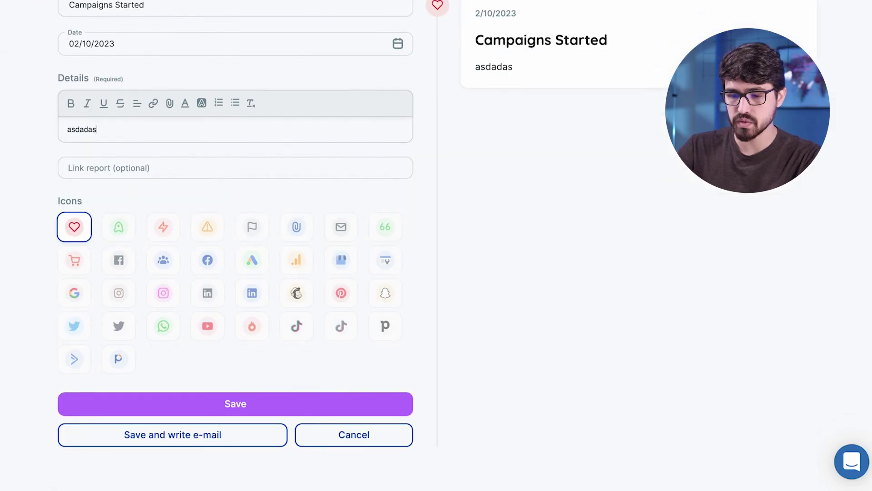
click(209, 402)
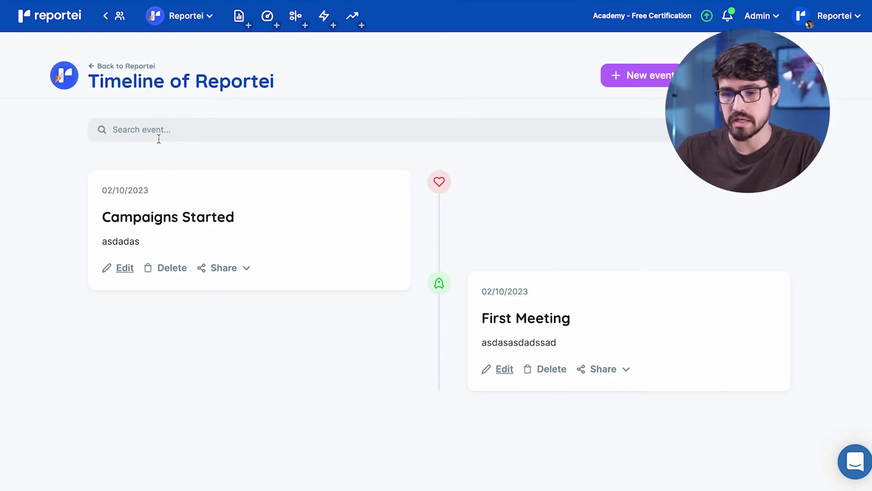
- Review the overview's Timeline and Automations cards, then open the Reportei Control indicators page
click(134, 67)
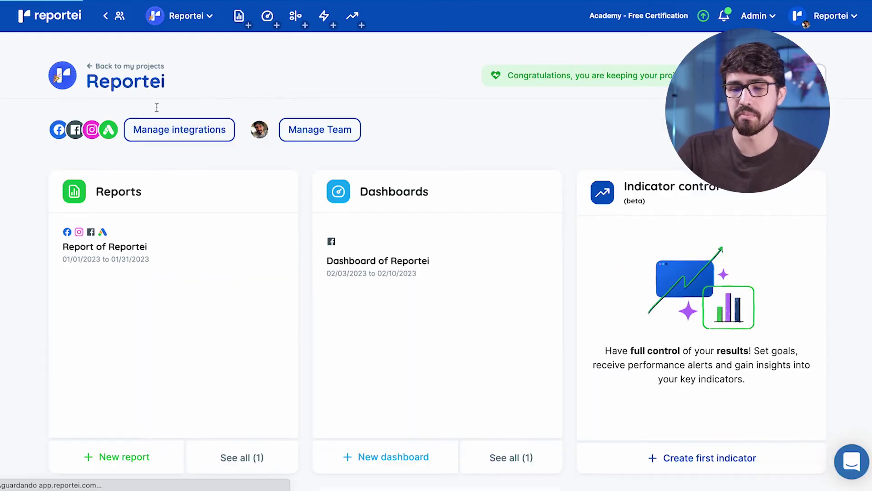
scroll(312, 207, down, 3)
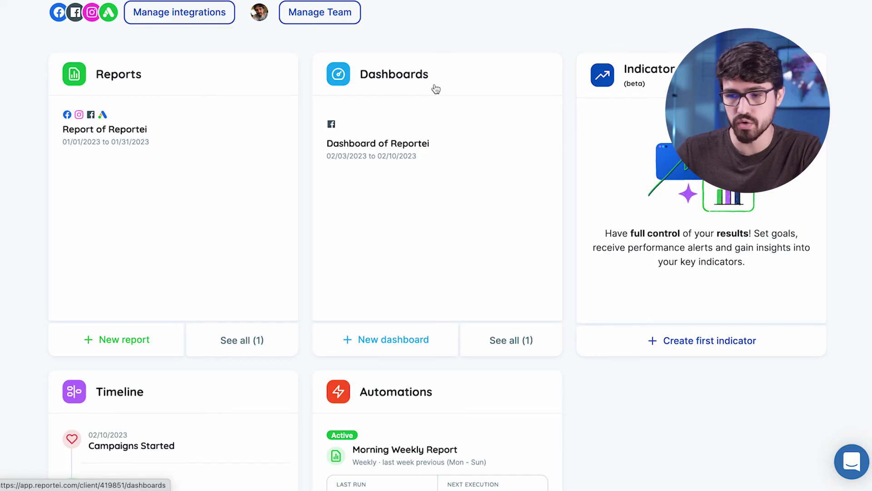
scroll(437, 88, down, 3)
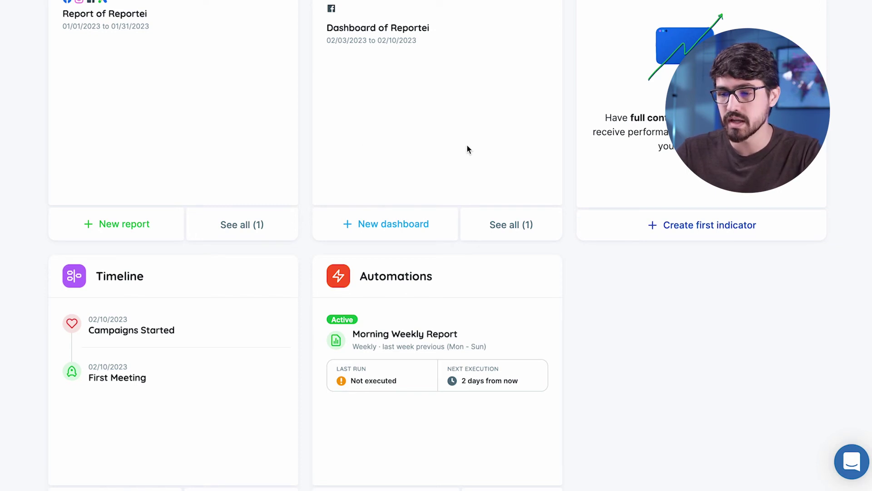
scroll(467, 147, up, 3)
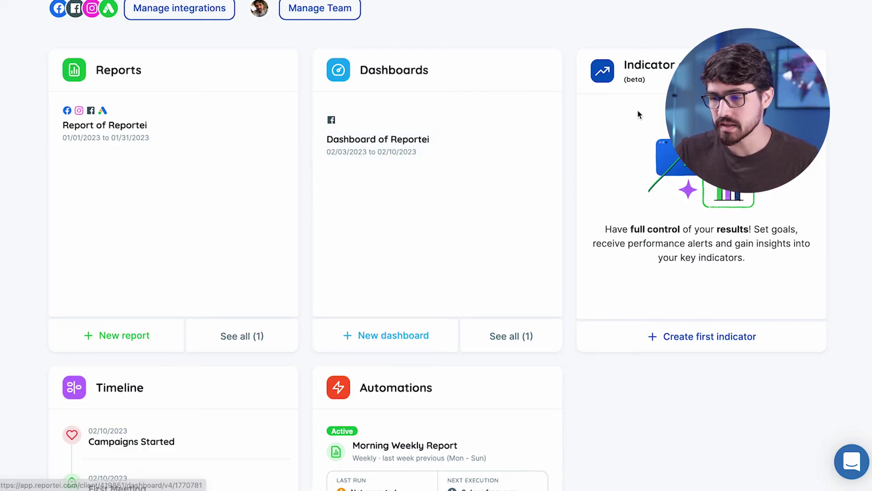
click(660, 340)
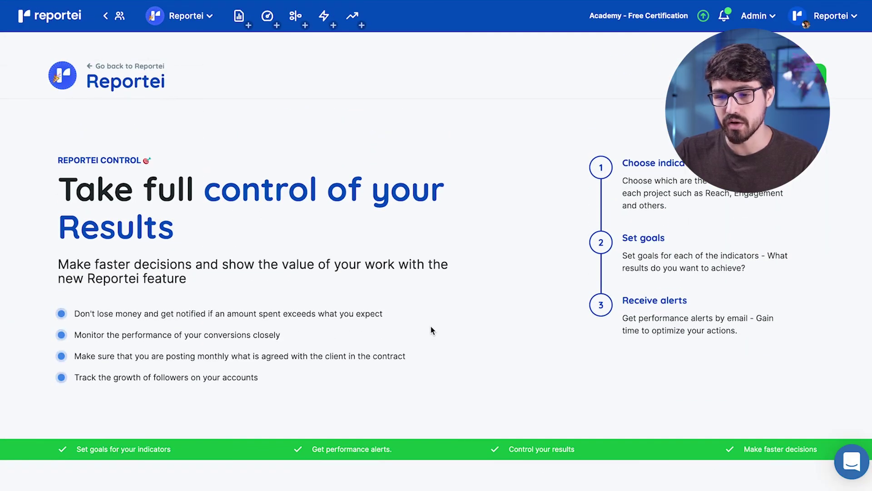
- Browse the Control page's goals and alerts sections and try creating a new indicator
scroll(431, 327, down, 15)
scroll(431, 326, down, 5)
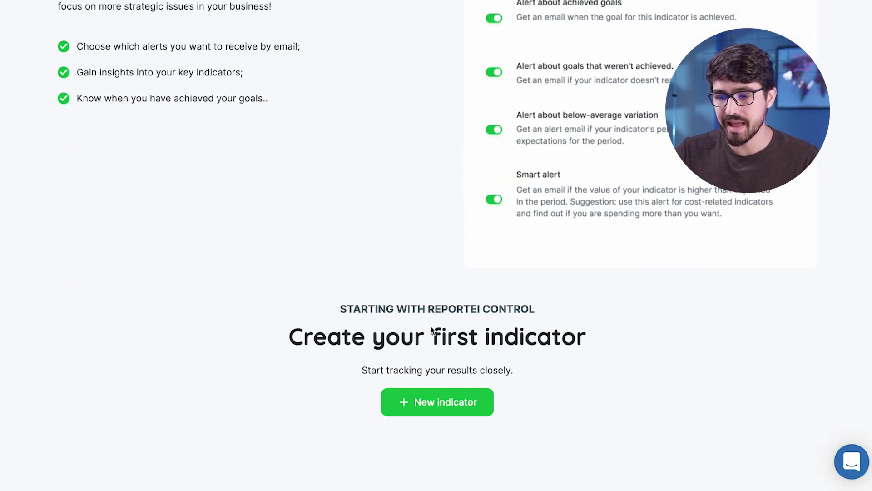
scroll(430, 326, up, 9)
scroll(431, 327, up, 8)
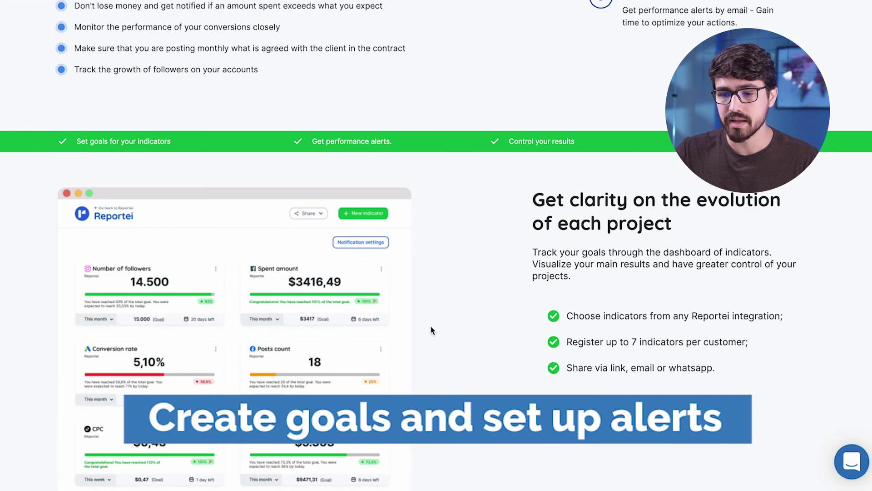
scroll(431, 327, down, 4)
scroll(431, 327, down, 12)
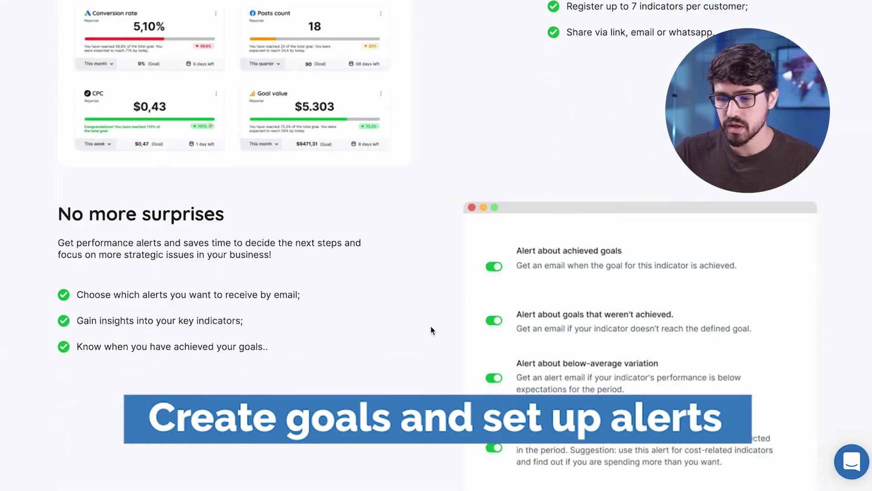
click(430, 379)
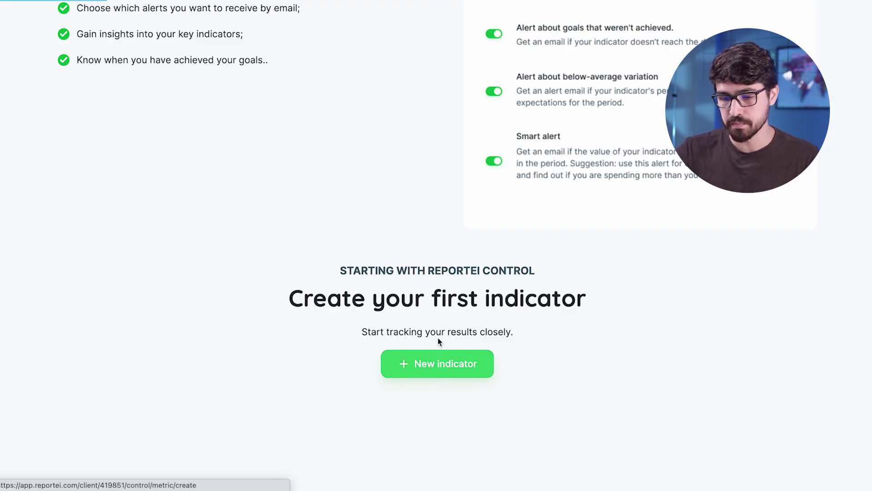
scroll(440, 326, down, 3)
scroll(440, 326, down, 5)
scroll(439, 321, left, 5)
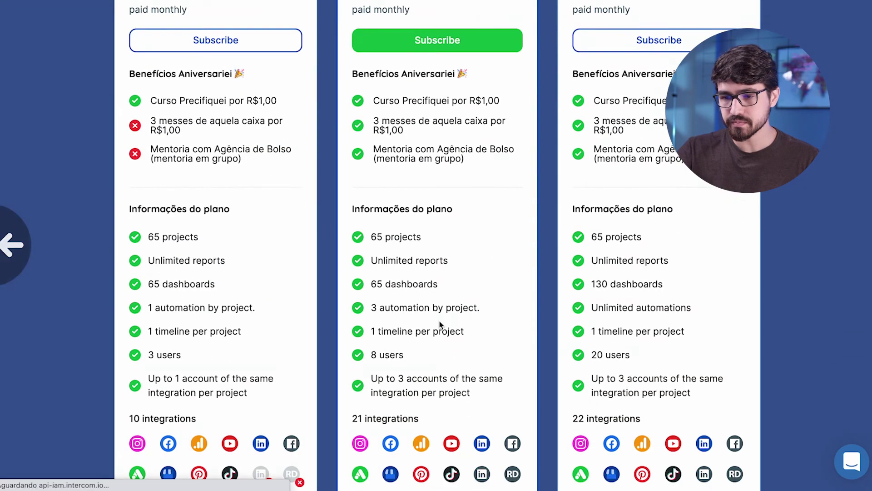
scroll(440, 320, up, 2)
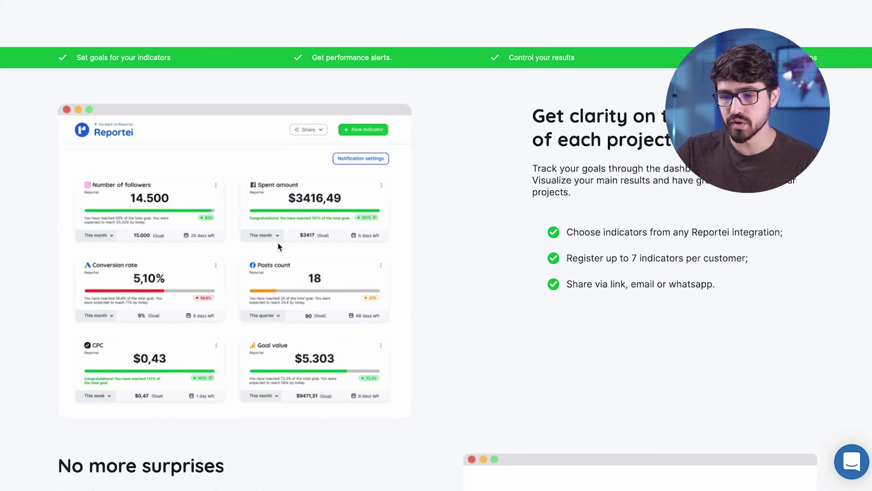
scroll(278, 244, up, 5)
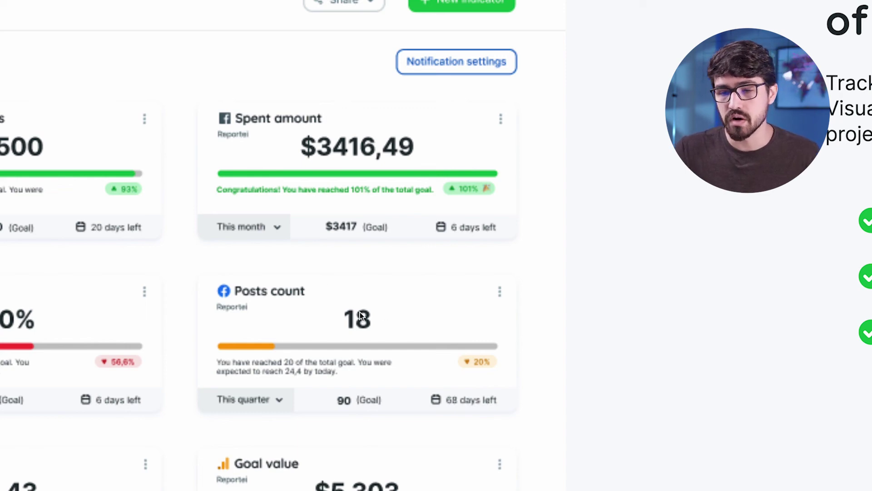
scroll(360, 312, down, 1)
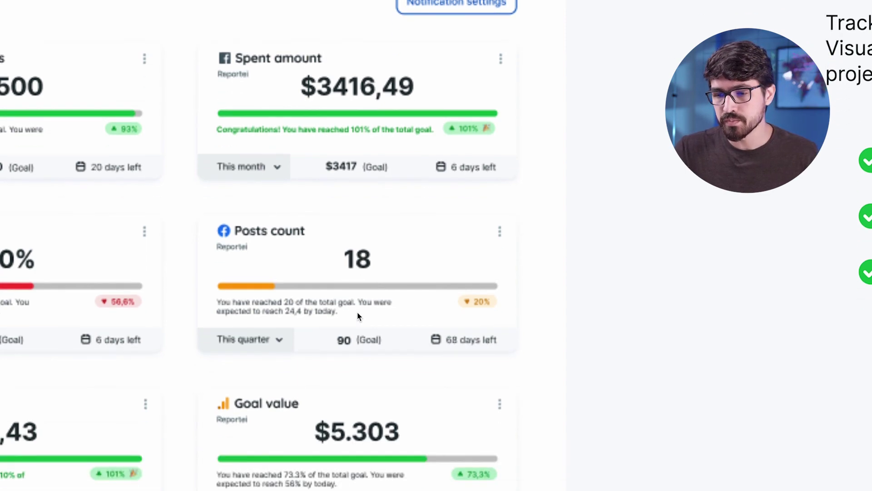